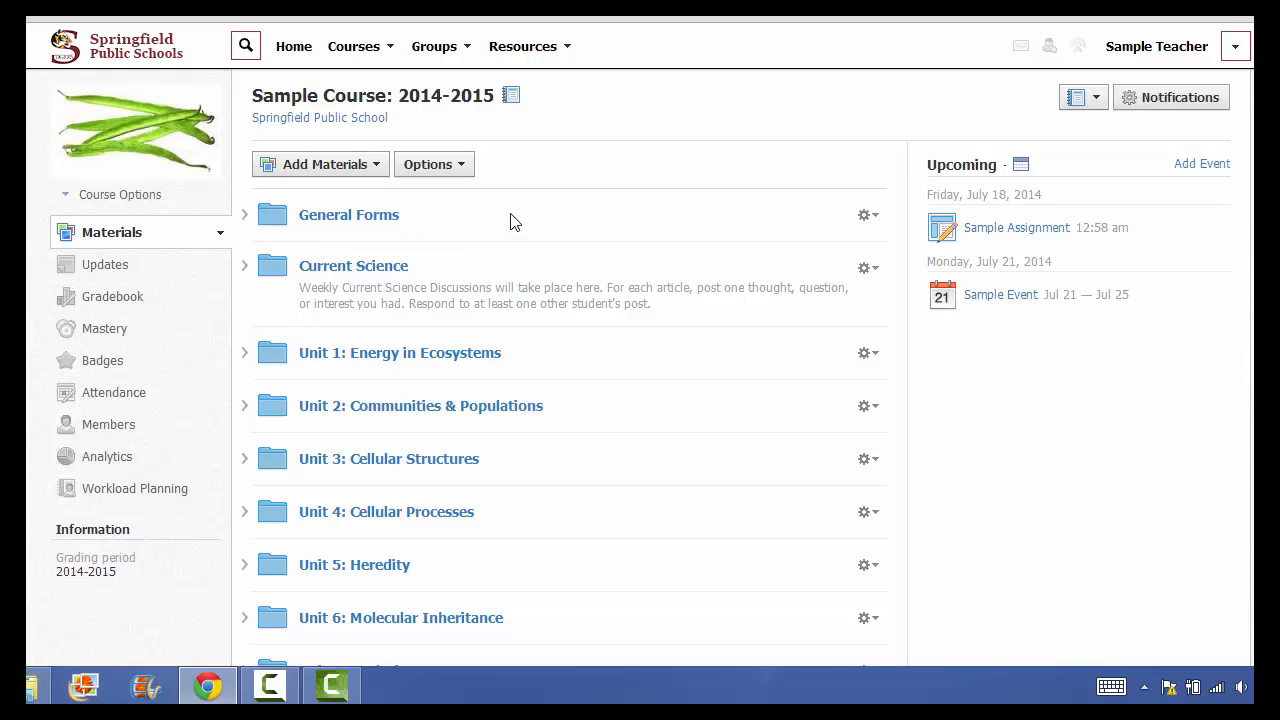
# - Start a new course folder titled "Sample Folder" with the description "This is a sample folder."
pyautogui.click(336, 168)
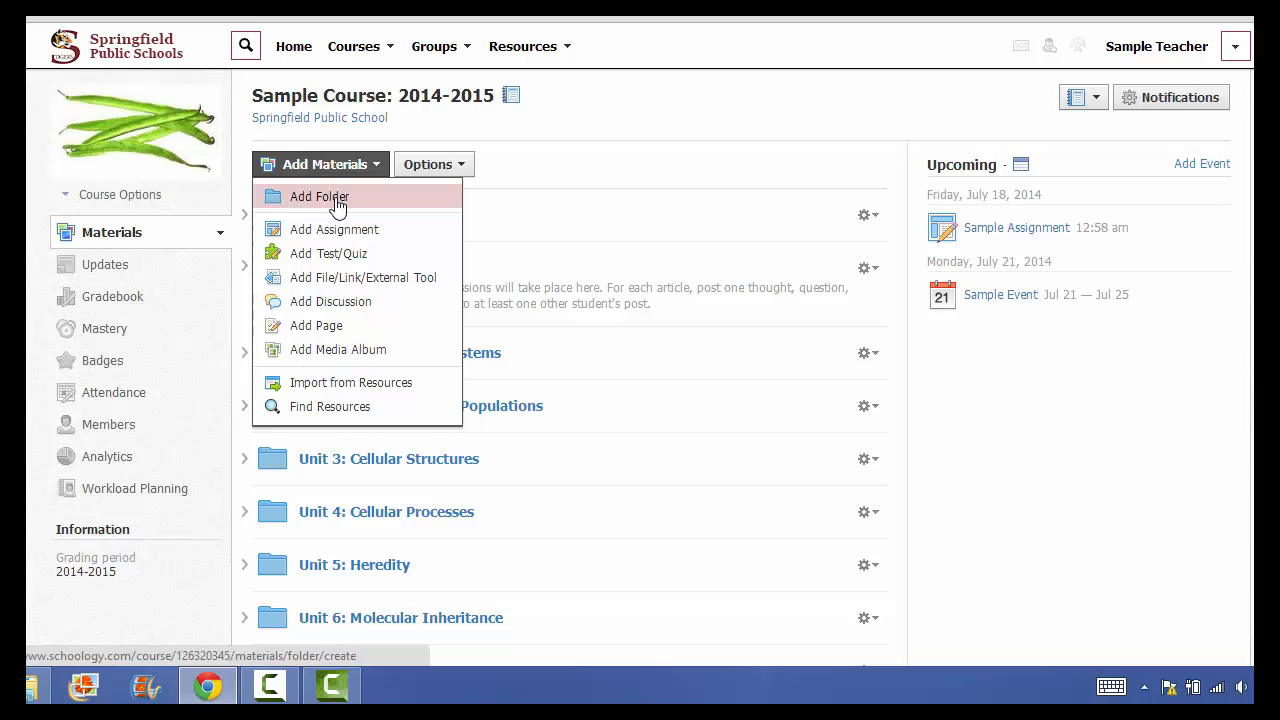
pyautogui.click(337, 201)
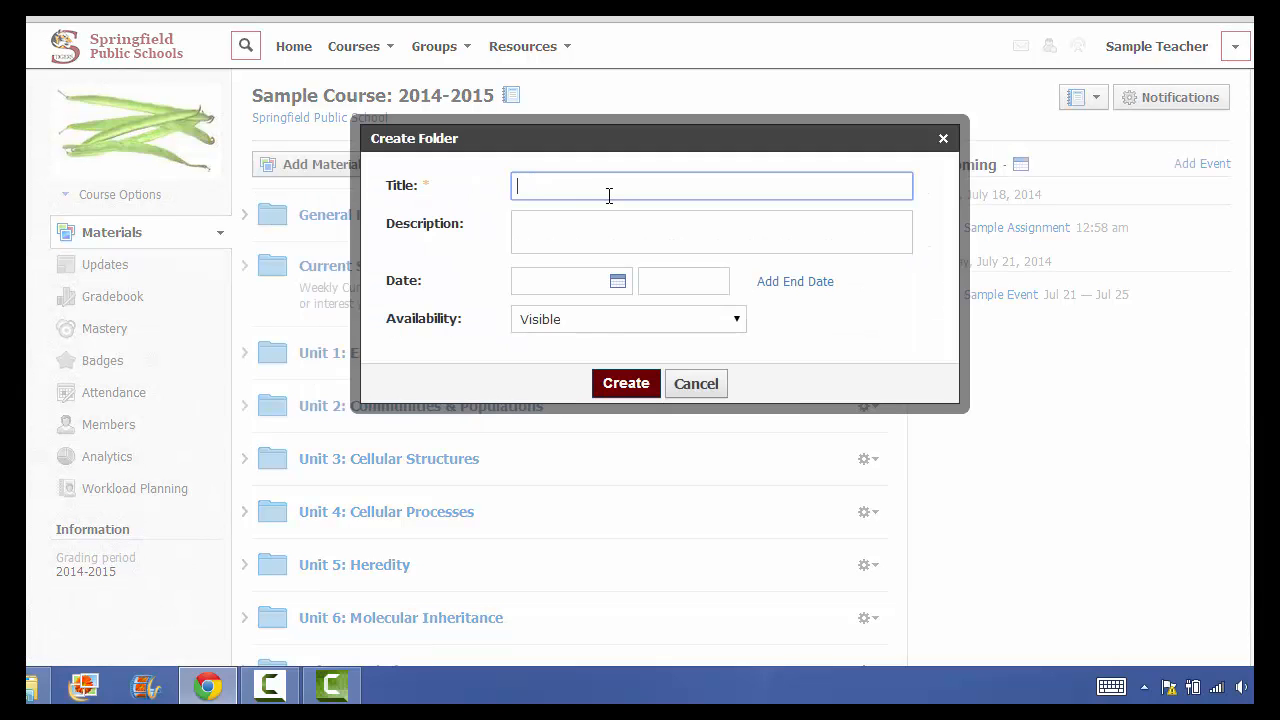
pyautogui.click(603, 191)
pyautogui.write('Sample Folder')
pyautogui.click(563, 223)
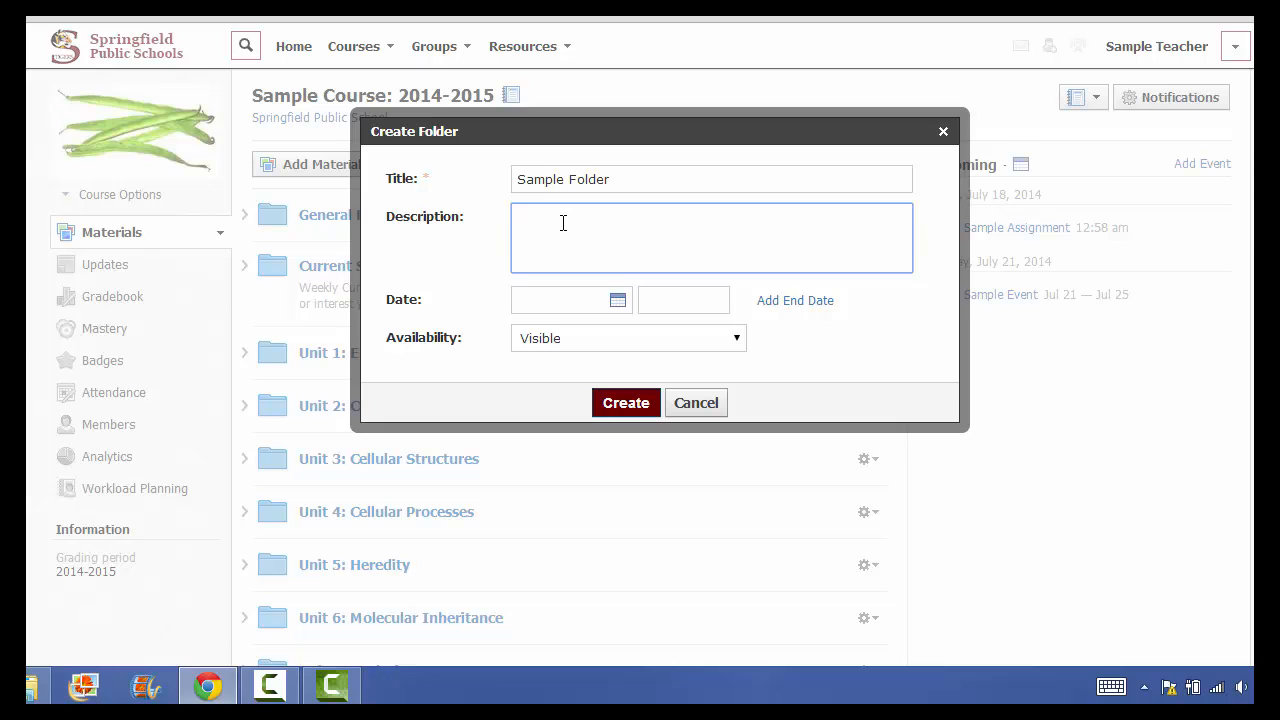
pyautogui.write('This is a sample folder.')
# - Review the folder's date and availability options, keep it Visible without a date, and create the folder
pyautogui.click(617, 303)
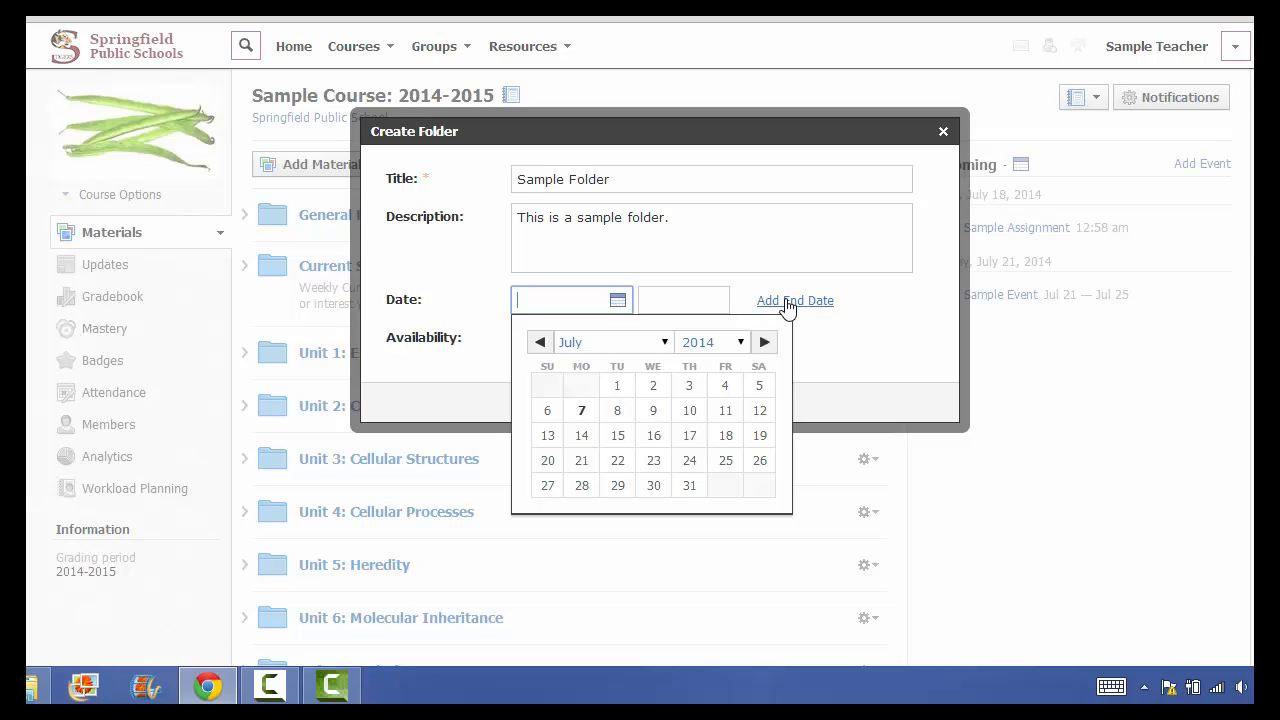
pyautogui.click(866, 349)
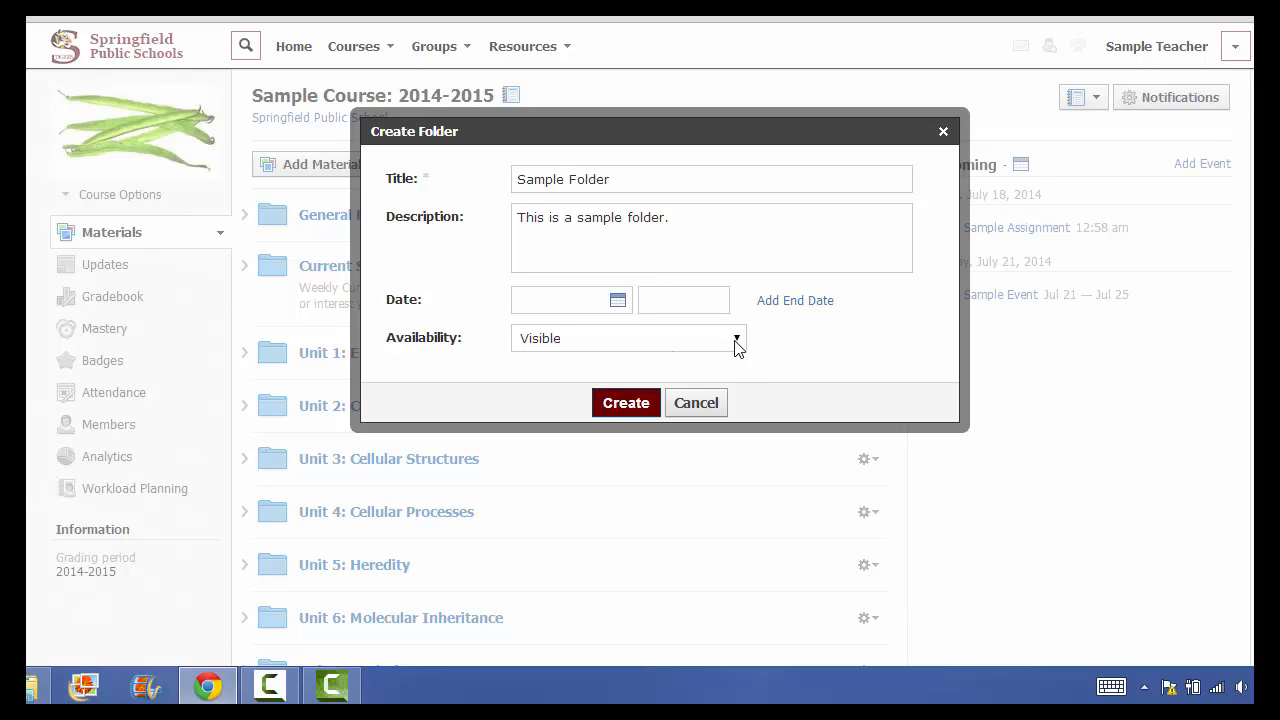
pyautogui.click(736, 340)
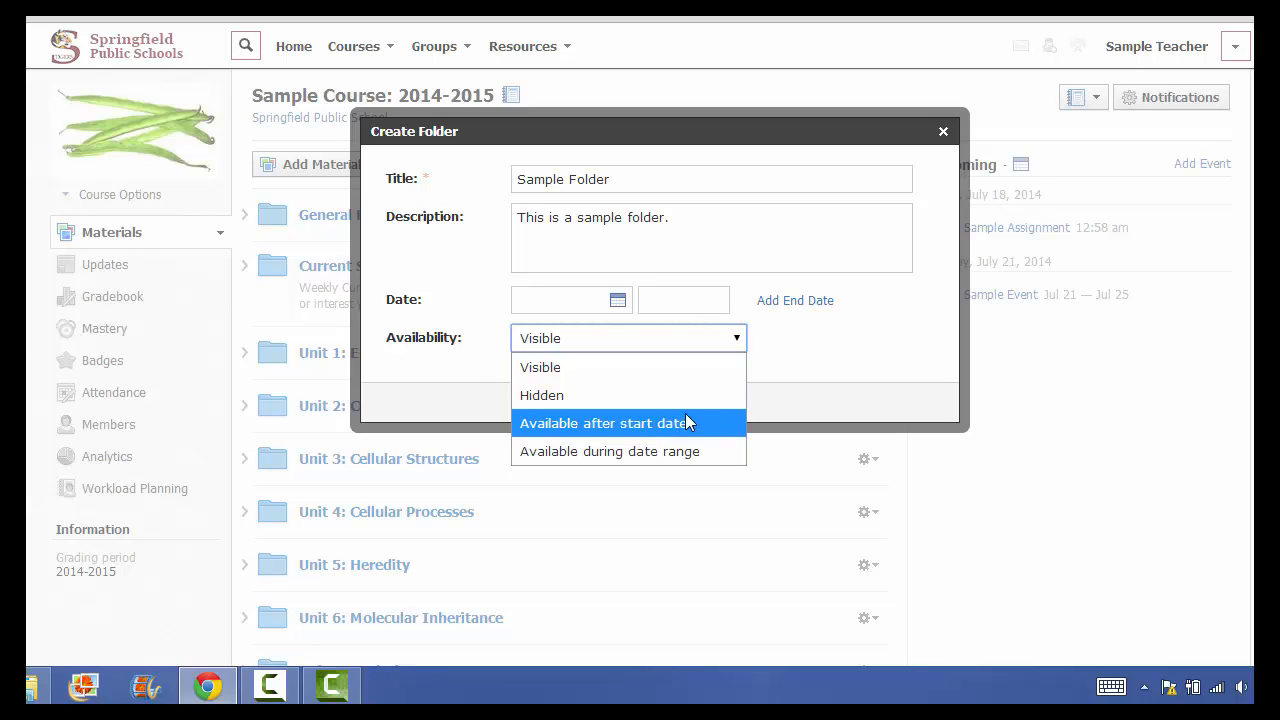
pyautogui.click(856, 340)
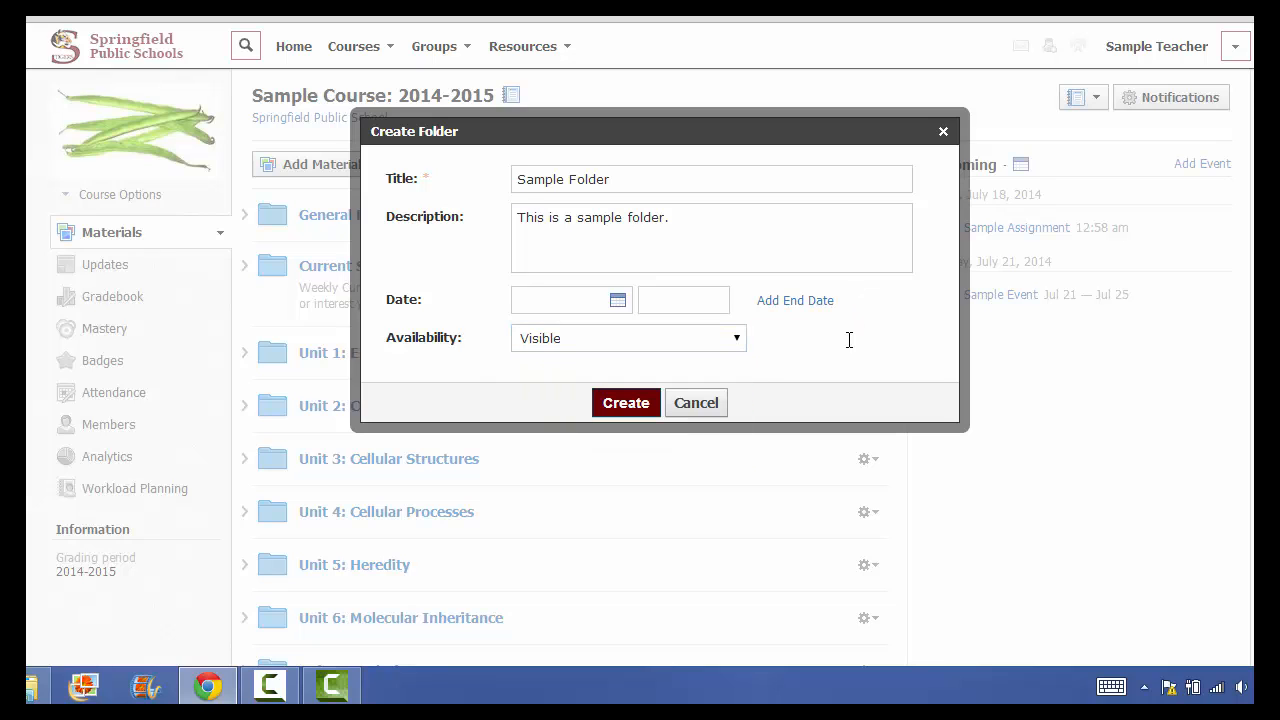
pyautogui.click(625, 405)
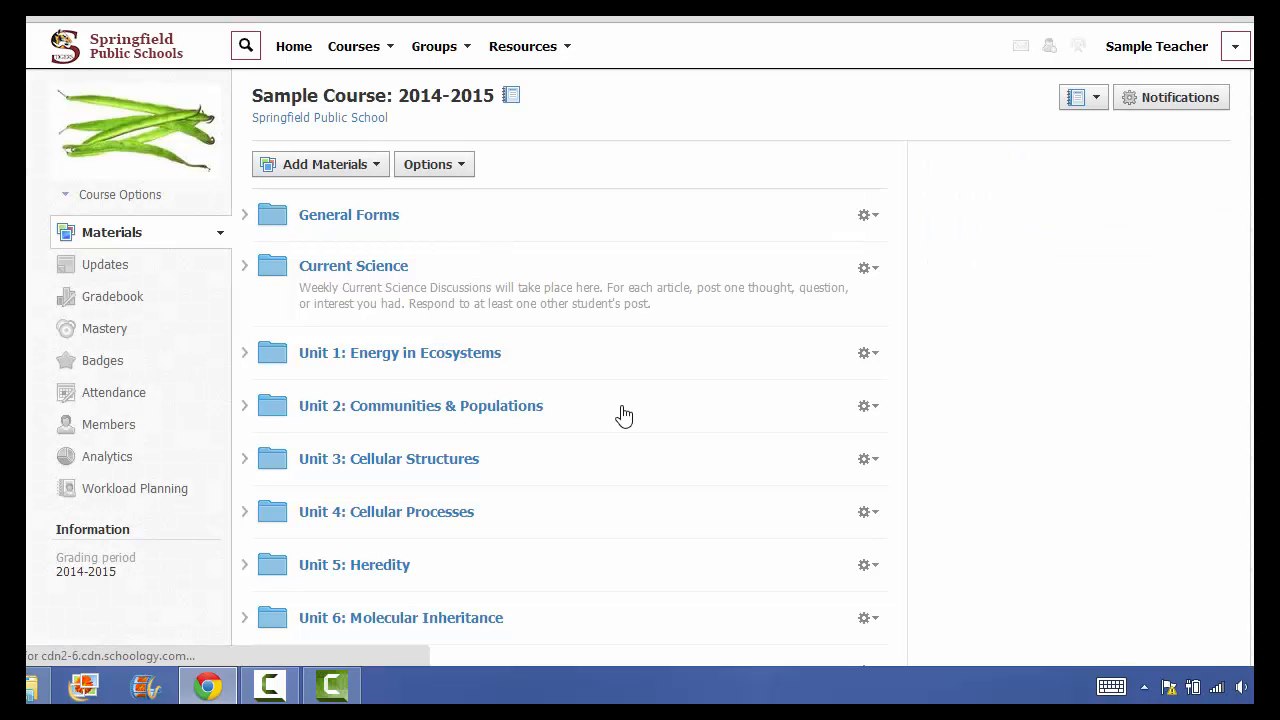
# - Reorder the course materials so Sample Folder sits between Unit 5: Heredity and Unit 6: Molecular Inheritance
pyautogui.scroll(-1, 628, 494)
pyautogui.scroll(-3, 628, 494)
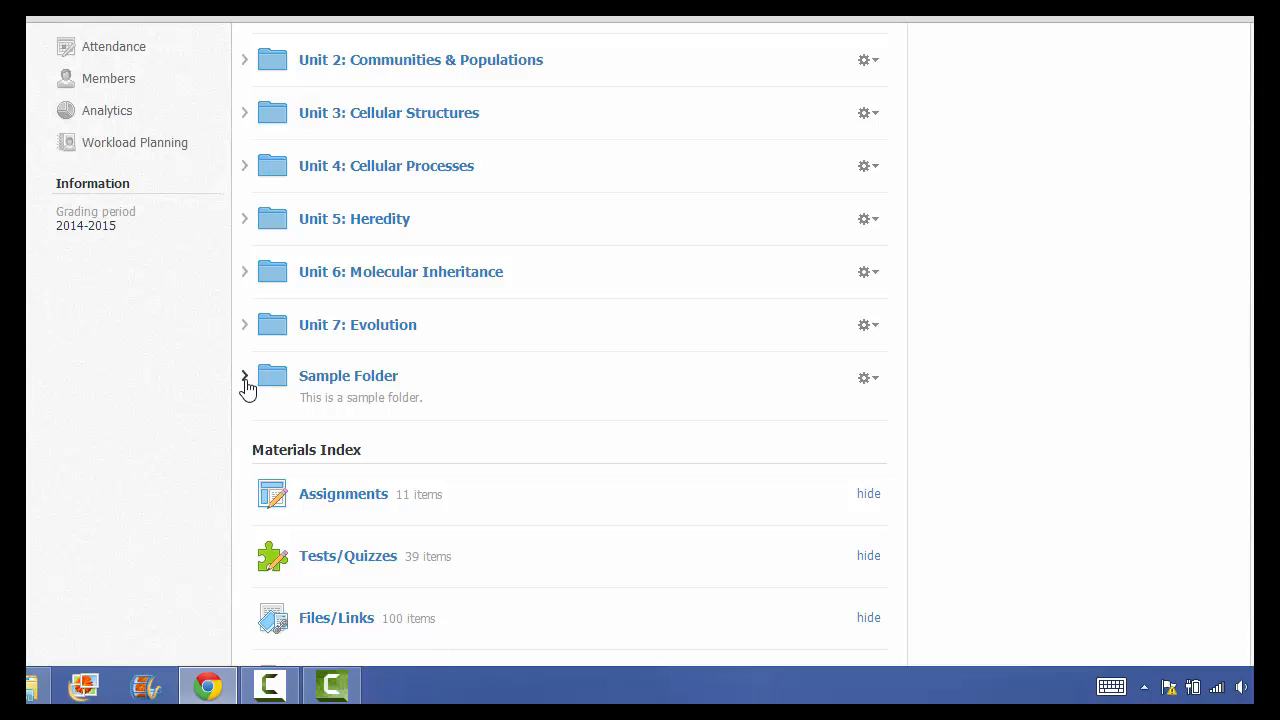
pyautogui.moveTo(247, 387); pyautogui.dragTo(246, 263)
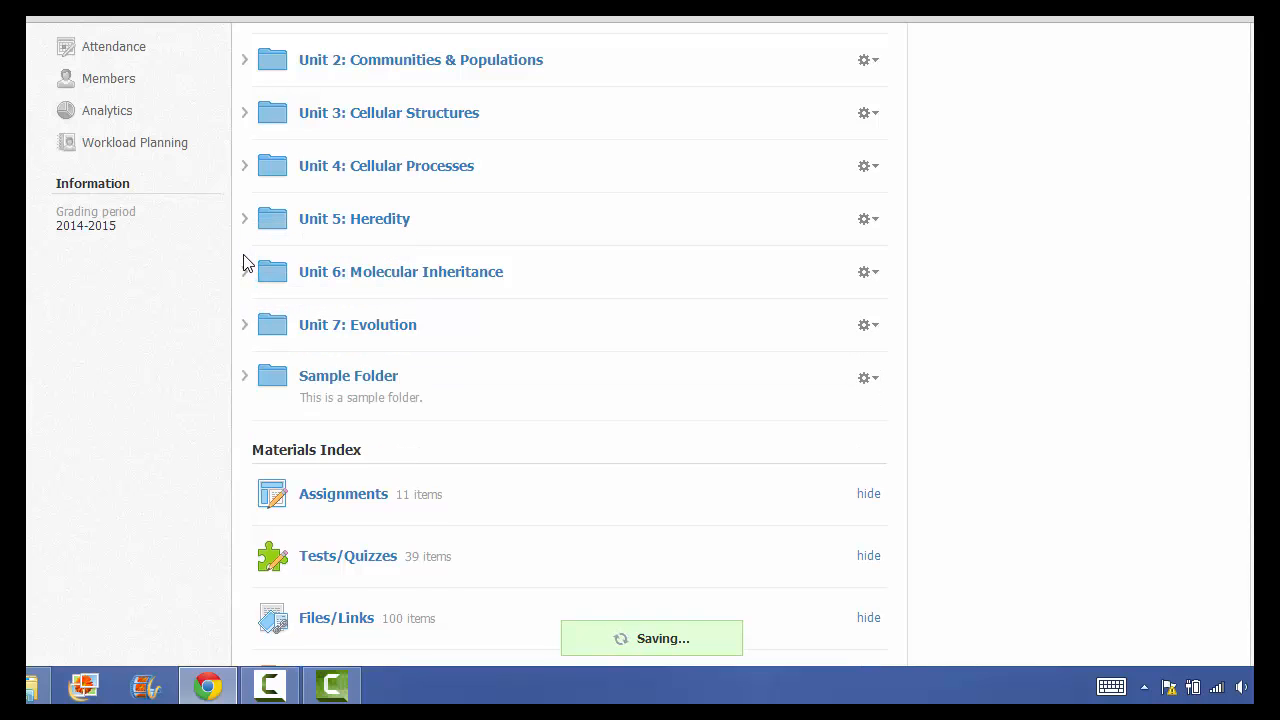
pyautogui.moveTo(246, 374); pyautogui.dragTo(257, 280)
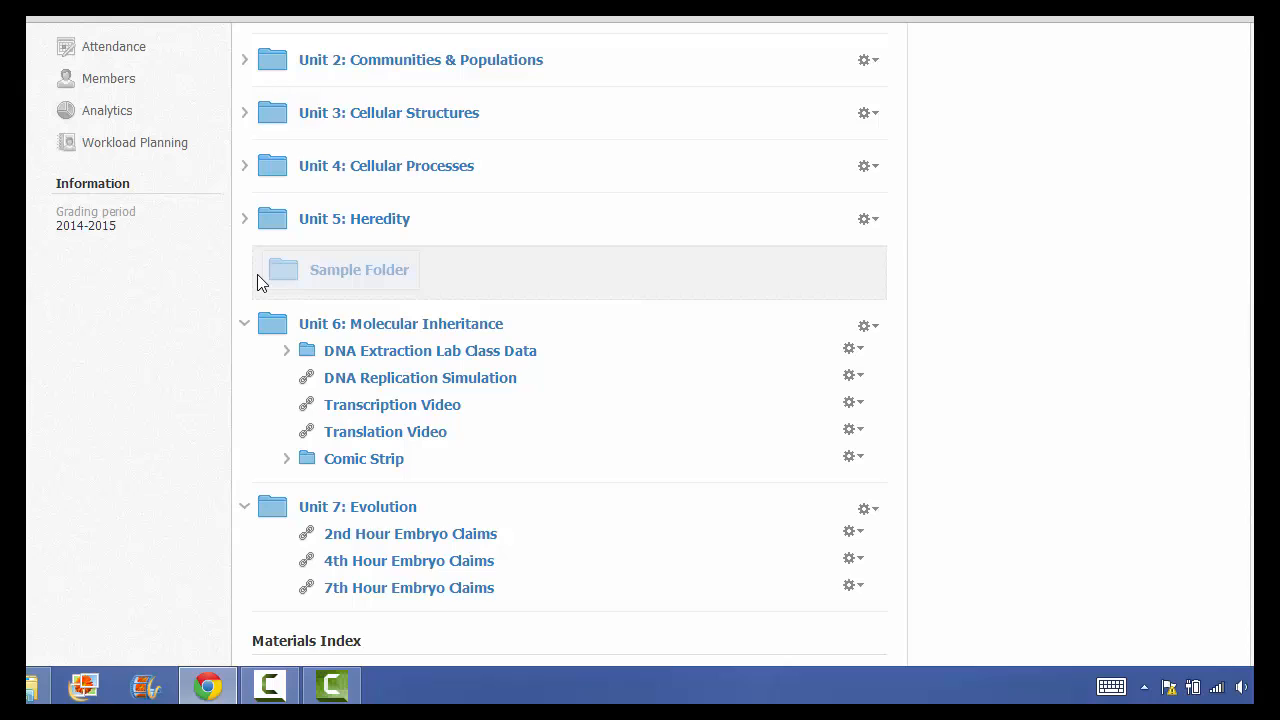
pyautogui.moveTo(257, 282); pyautogui.dragTo(257, 282)
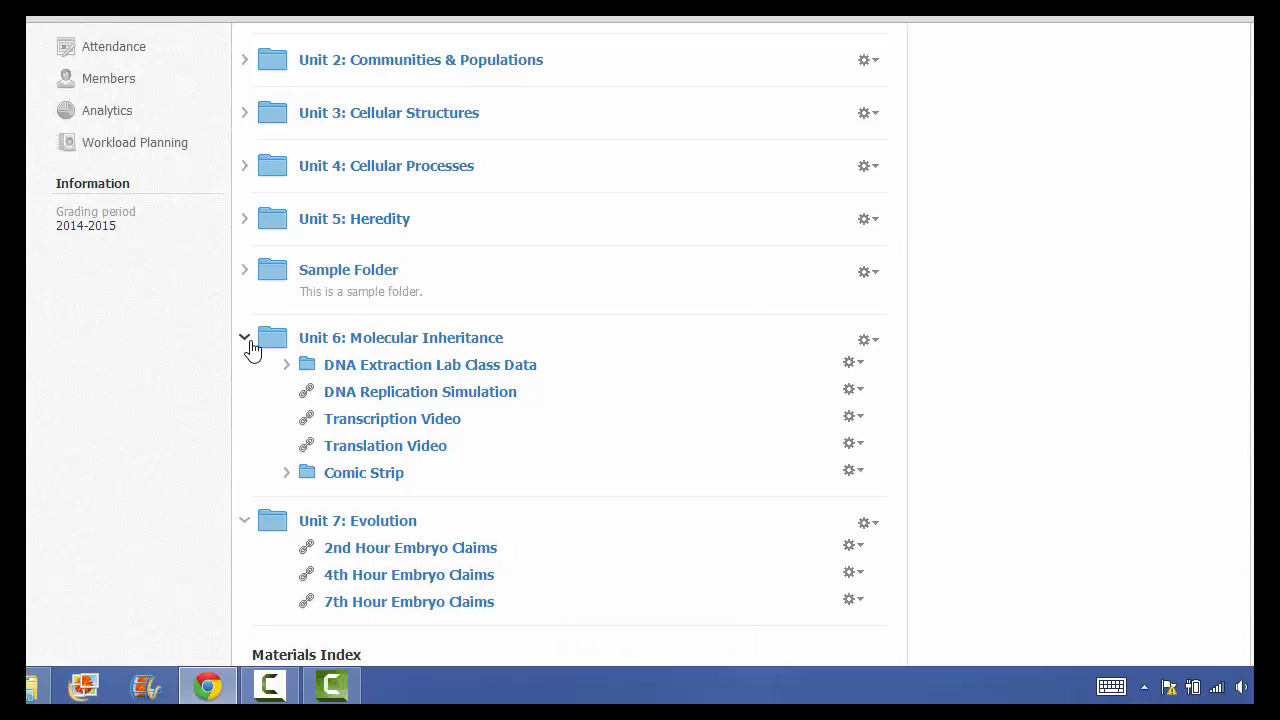
# - Check the contents of Sample Folder and collapse it along with the Unit 6 and Unit 7 folders
pyautogui.moveTo(308, 392); pyautogui.dragTo(392, 545)
pyautogui.click(245, 272)
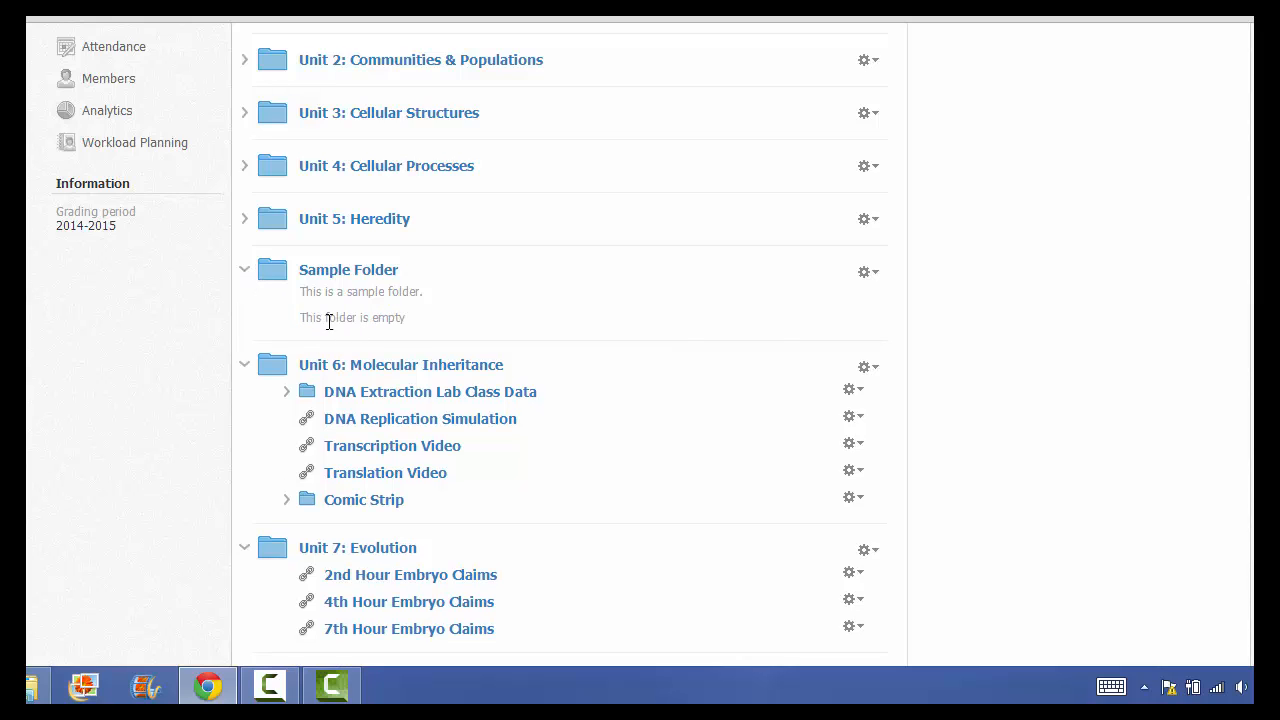
pyautogui.click(245, 272)
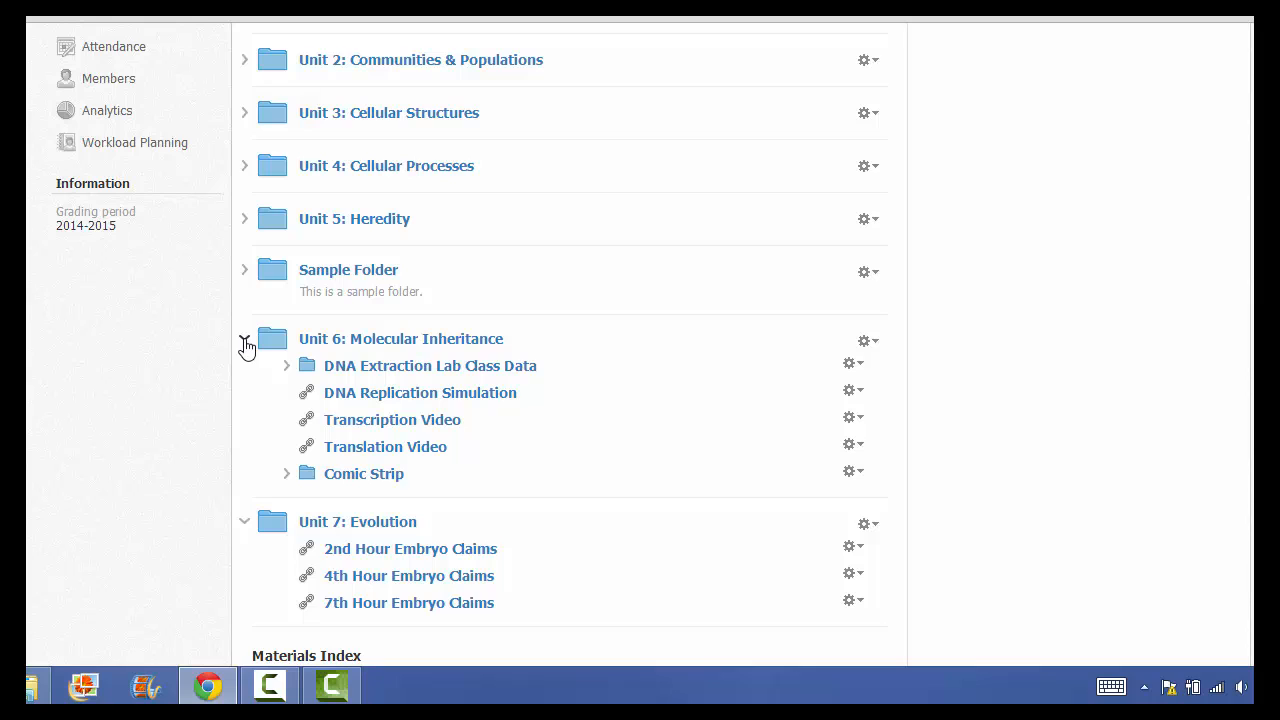
pyautogui.click(245, 345)
pyautogui.click(247, 396)
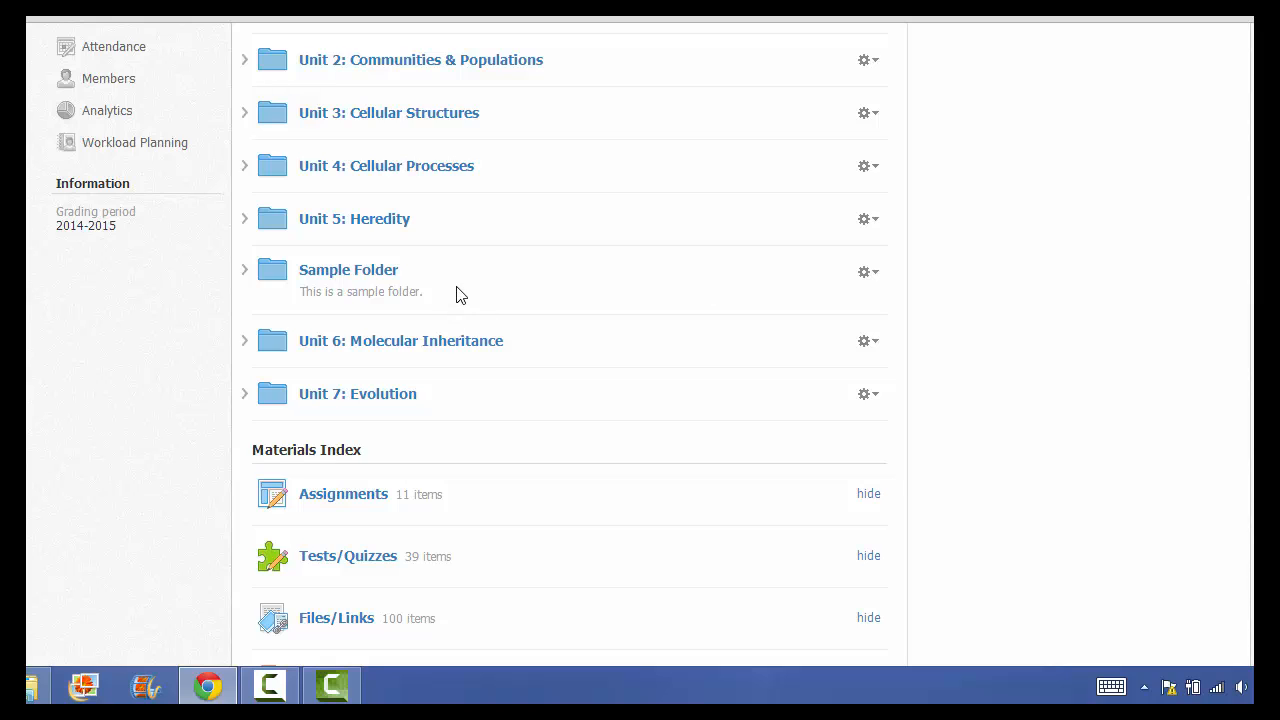
# - View the edit settings of Sample Folder and close them without changing anything
pyautogui.click(876, 276)
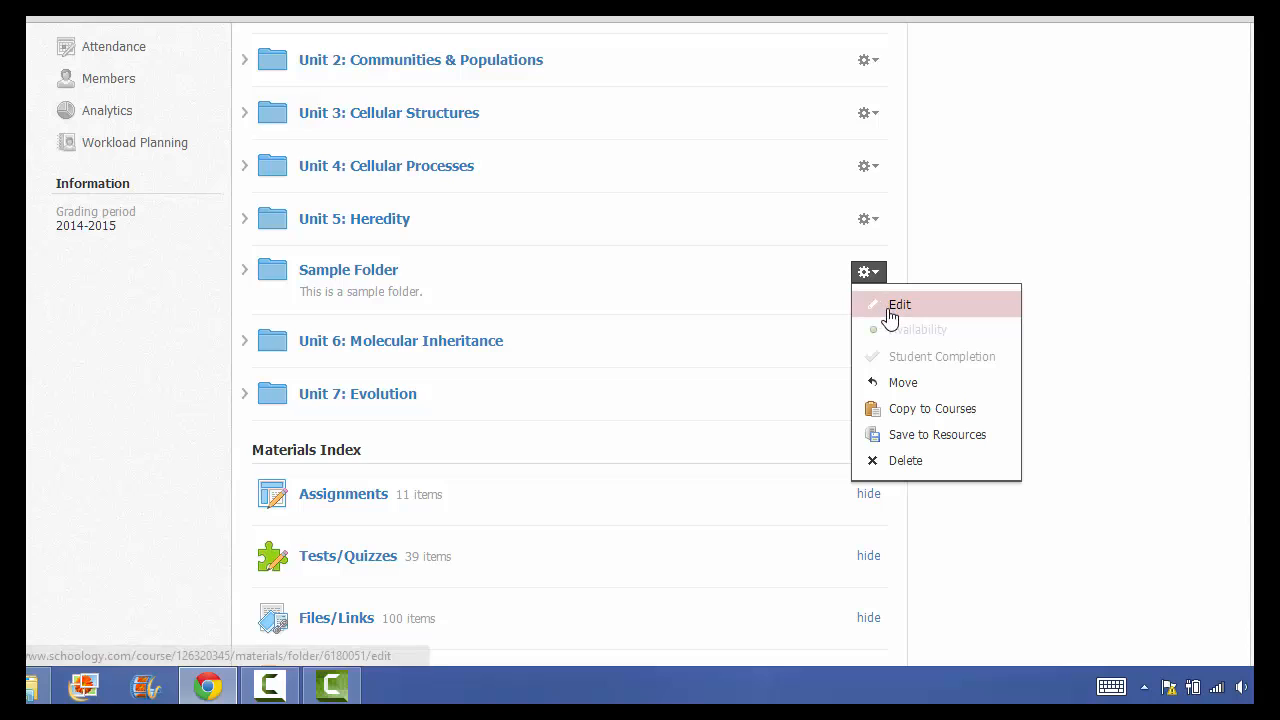
pyautogui.click(888, 310)
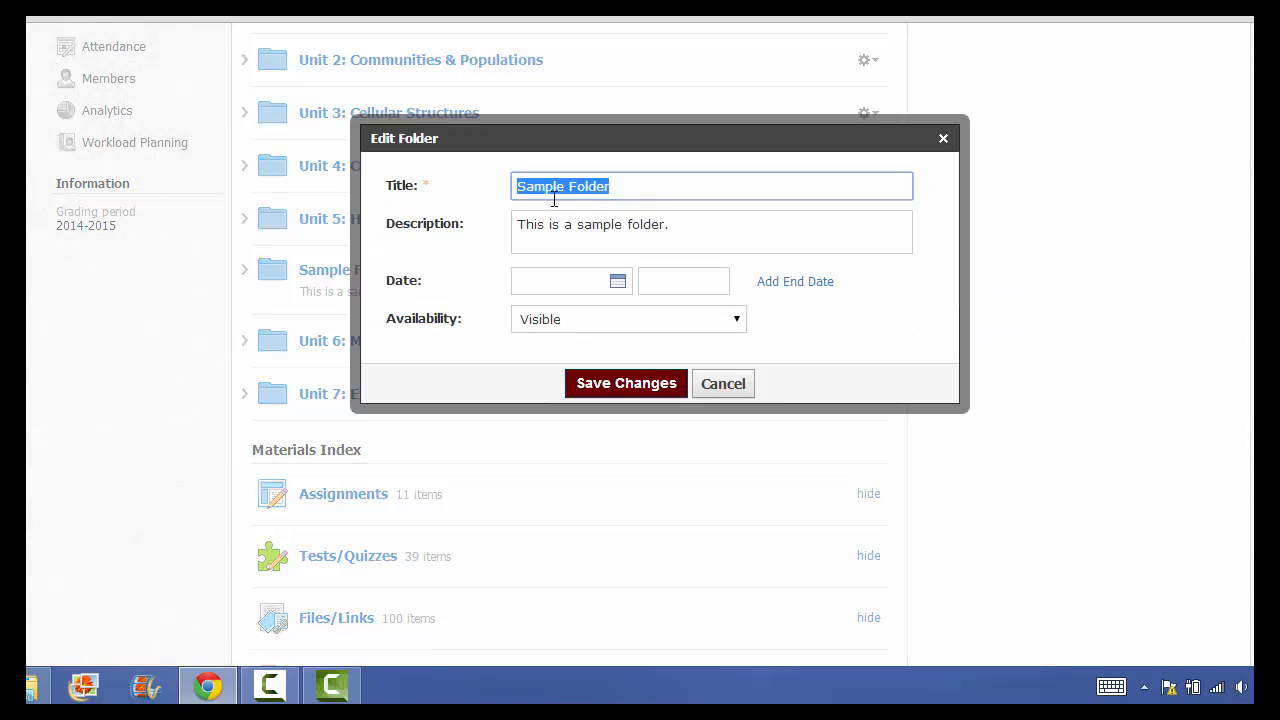
pyautogui.click(945, 139)
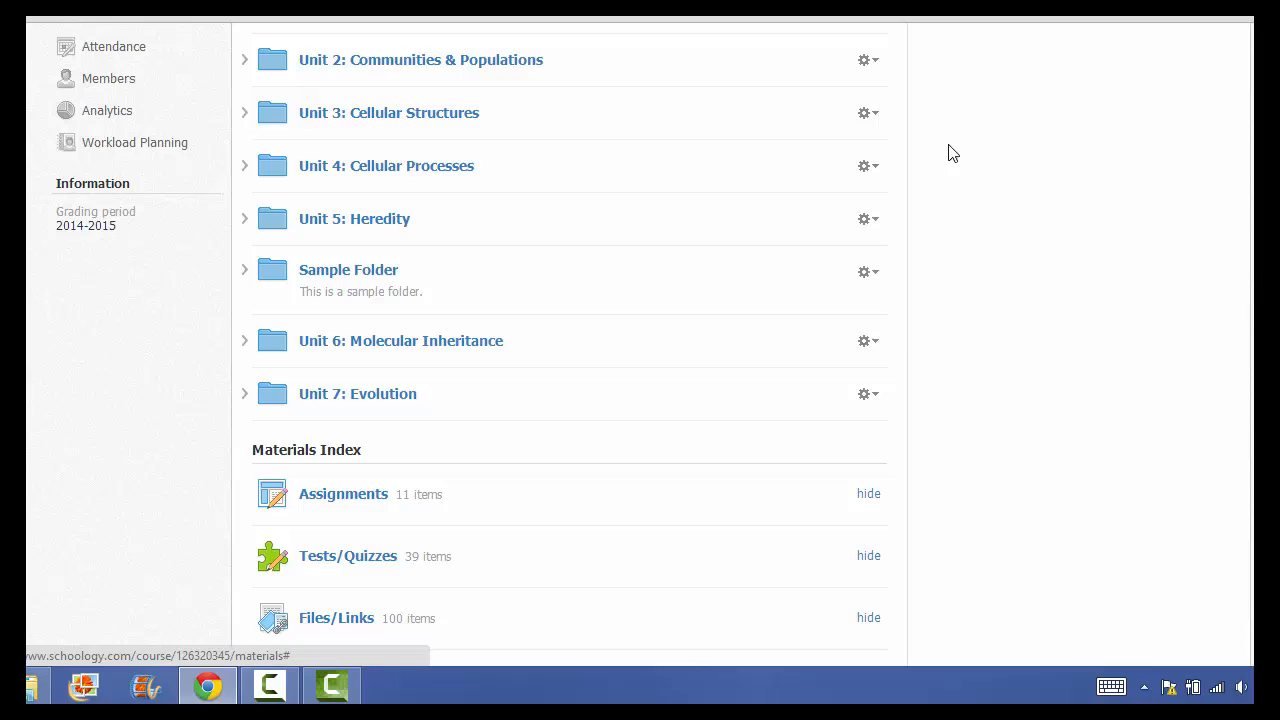
# - Examine the destination folders offered for moving Sample Folder and close the dialog without moving it
pyautogui.click(870, 274)
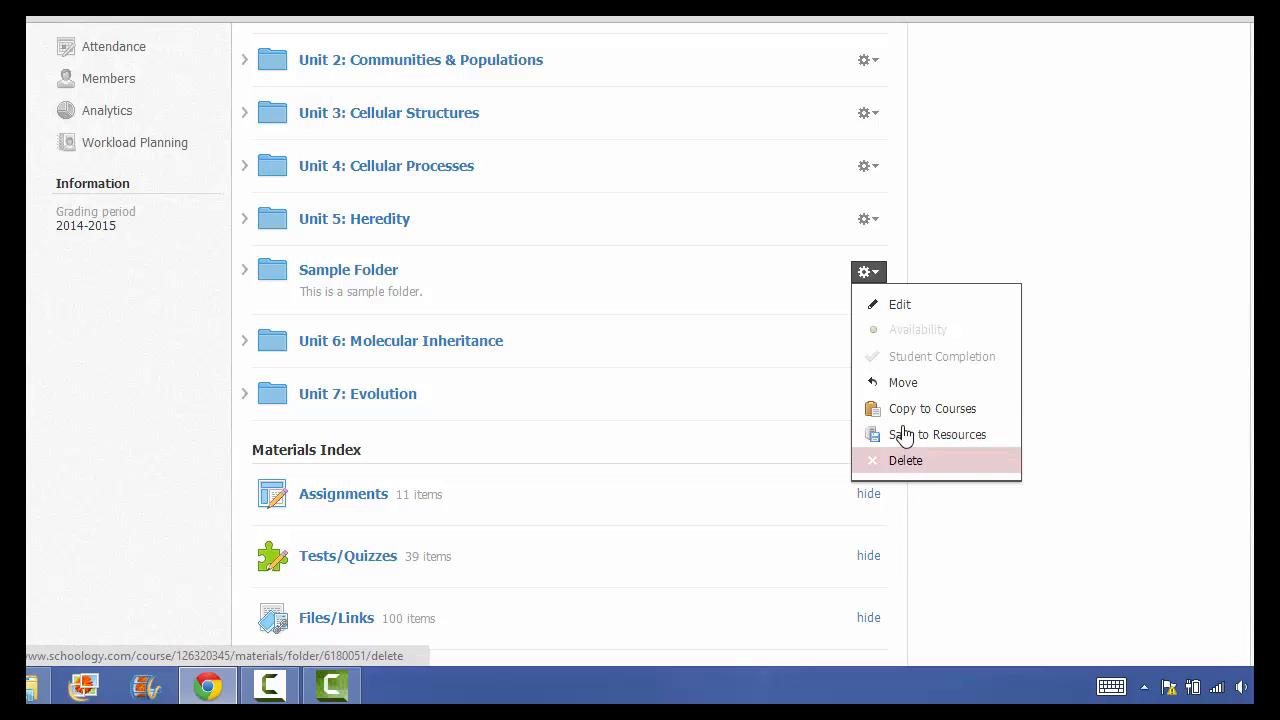
pyautogui.click(900, 384)
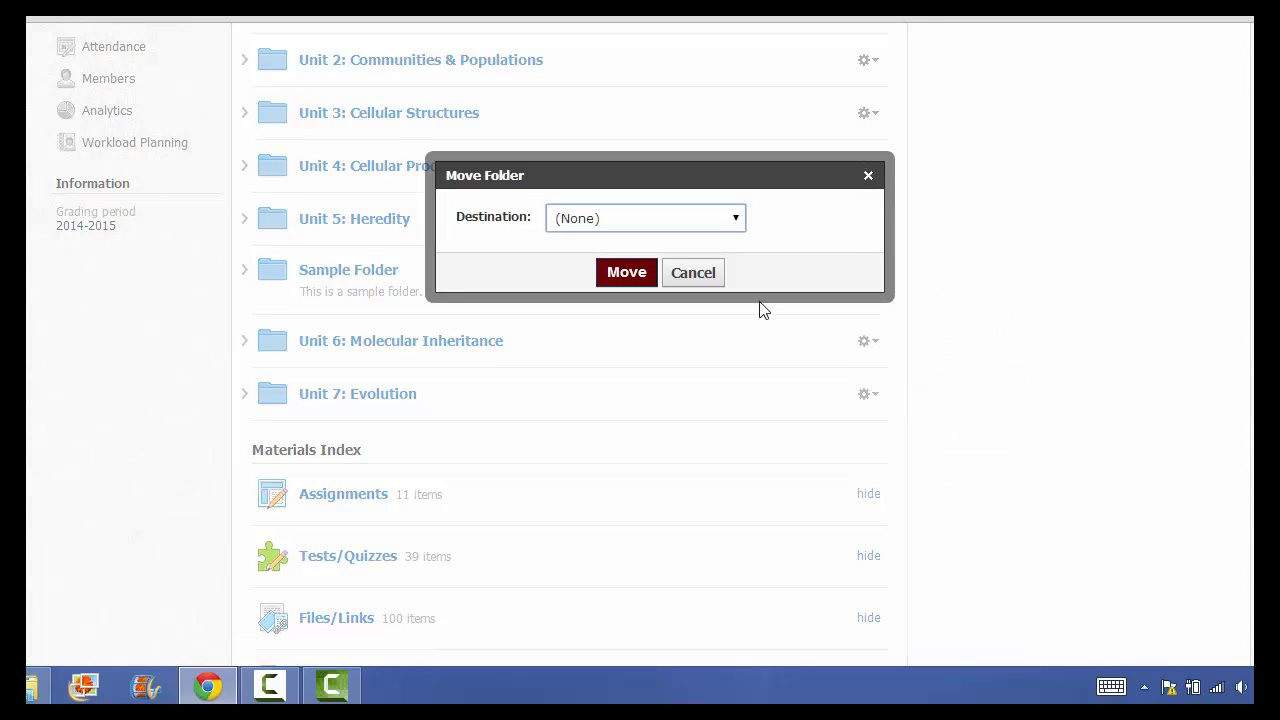
pyautogui.click(732, 220)
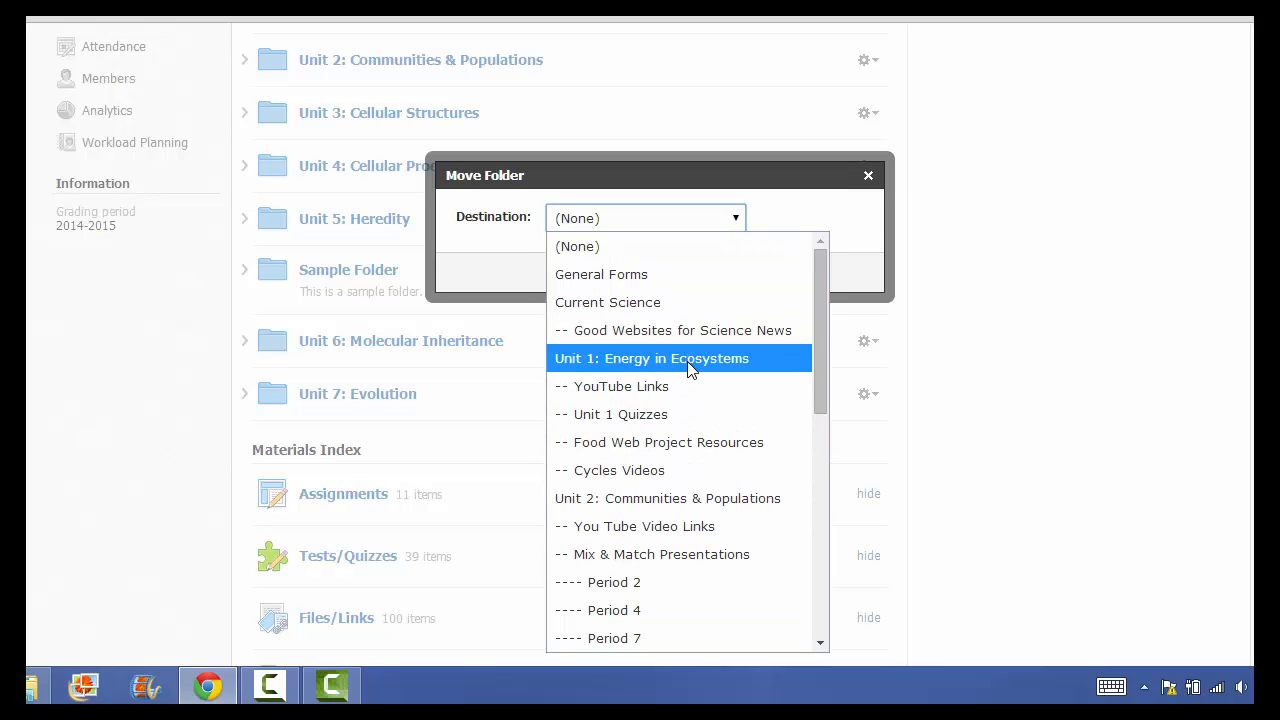
pyautogui.click(868, 175)
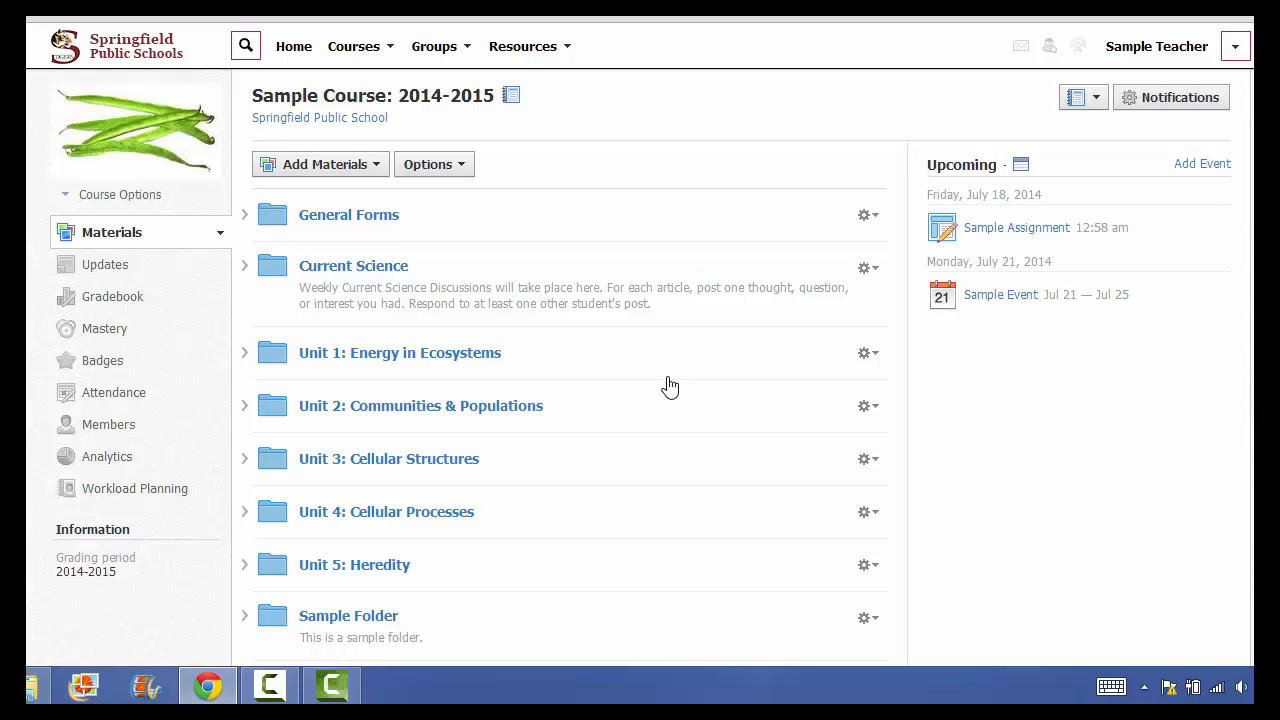
# - Examine the ways to add course materials, including the English 8 collection in Import from Resources, without importing anything
pyautogui.click(642, 192)
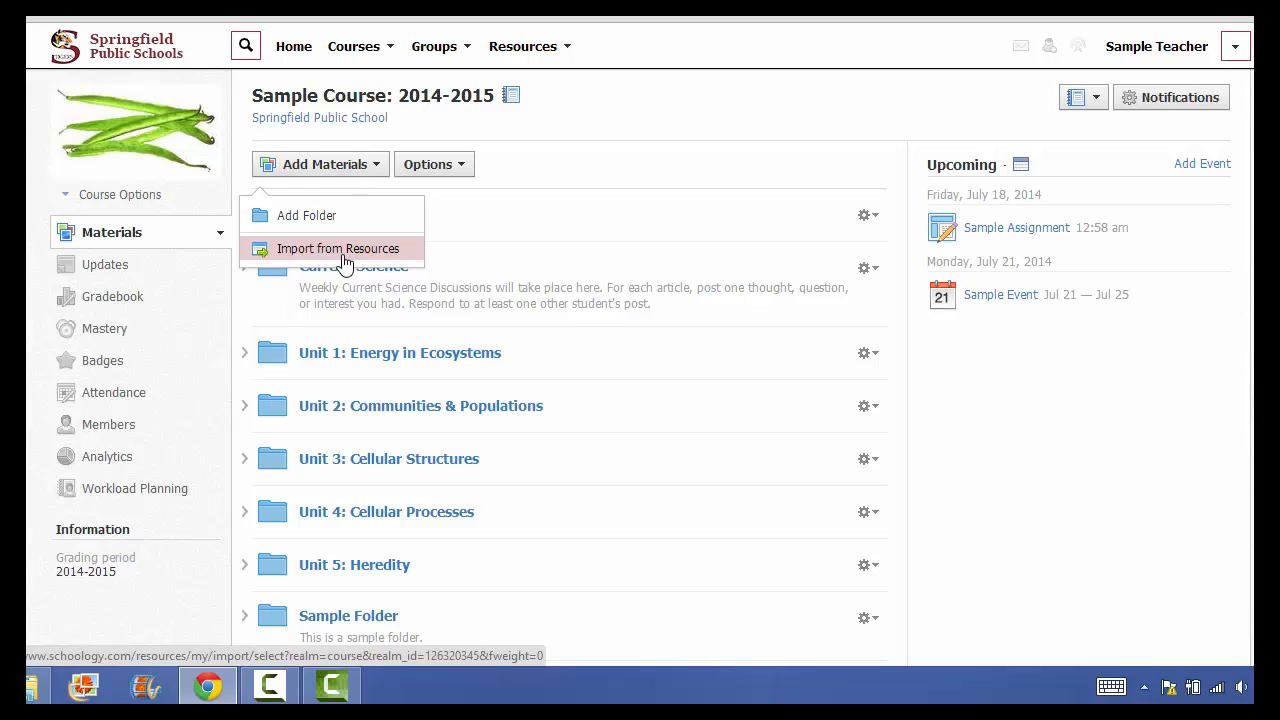
pyautogui.click(347, 166)
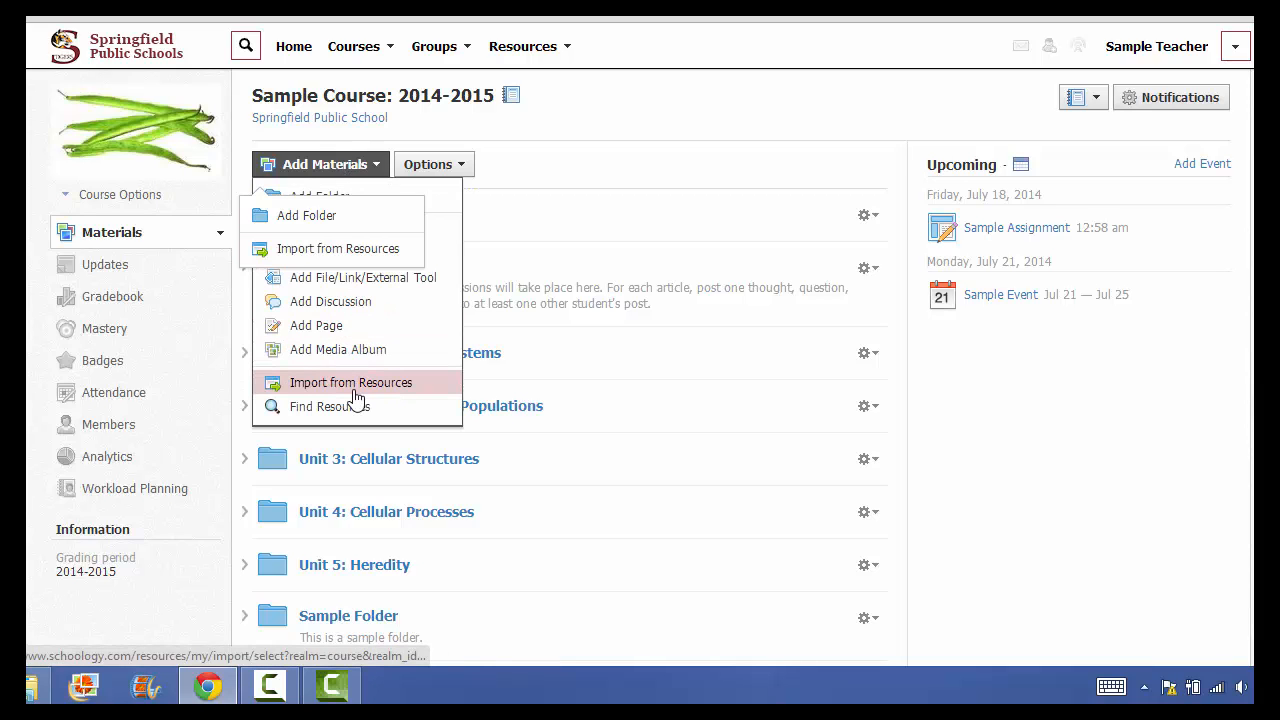
pyautogui.click(548, 222)
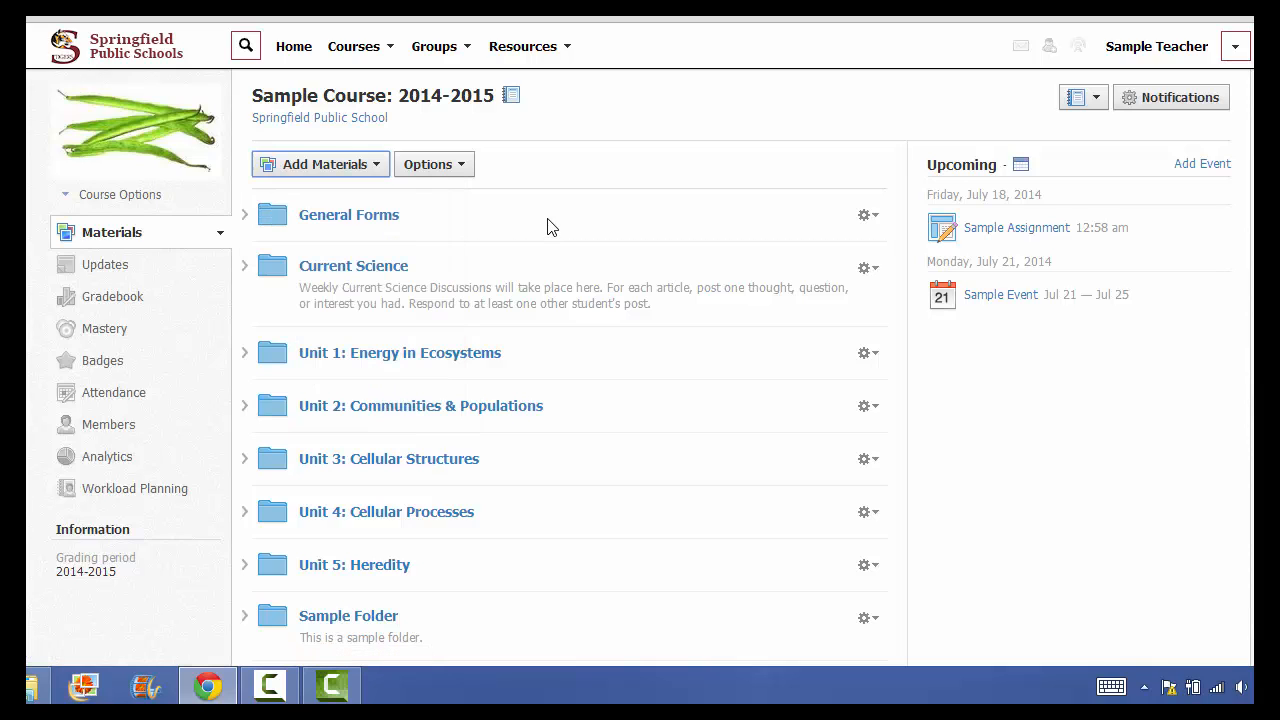
pyautogui.click(360, 196)
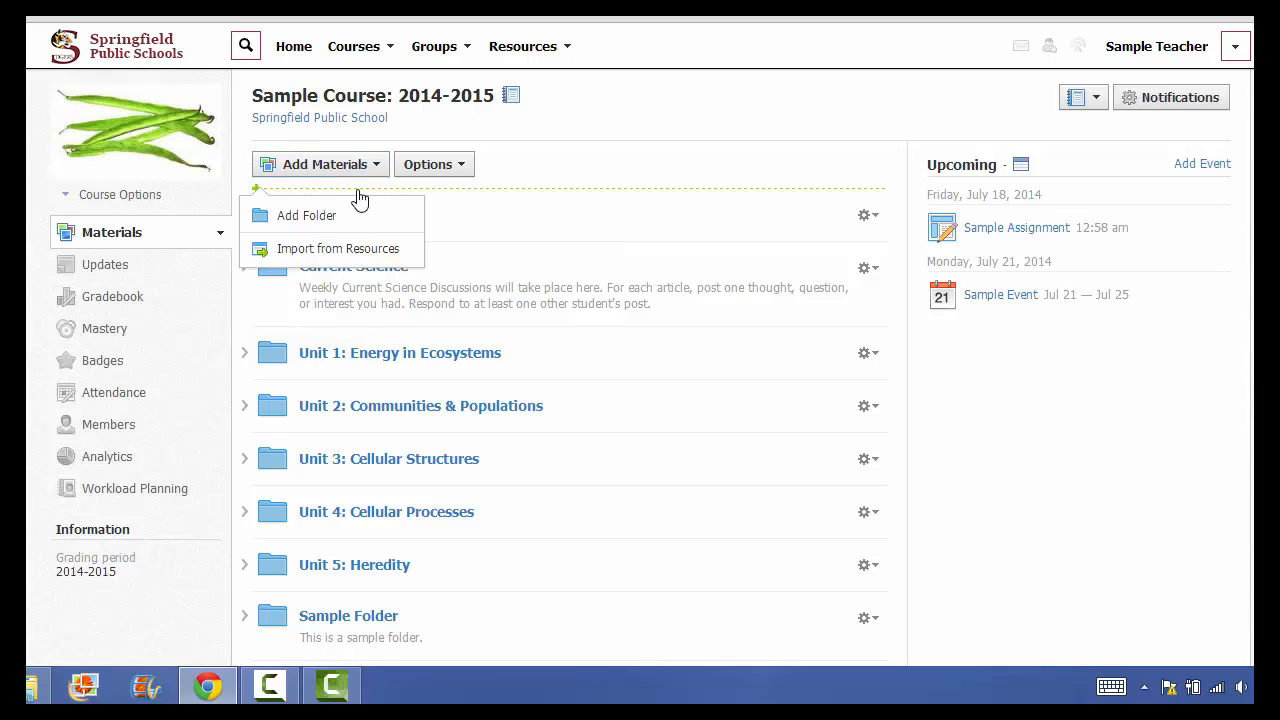
pyautogui.click(357, 250)
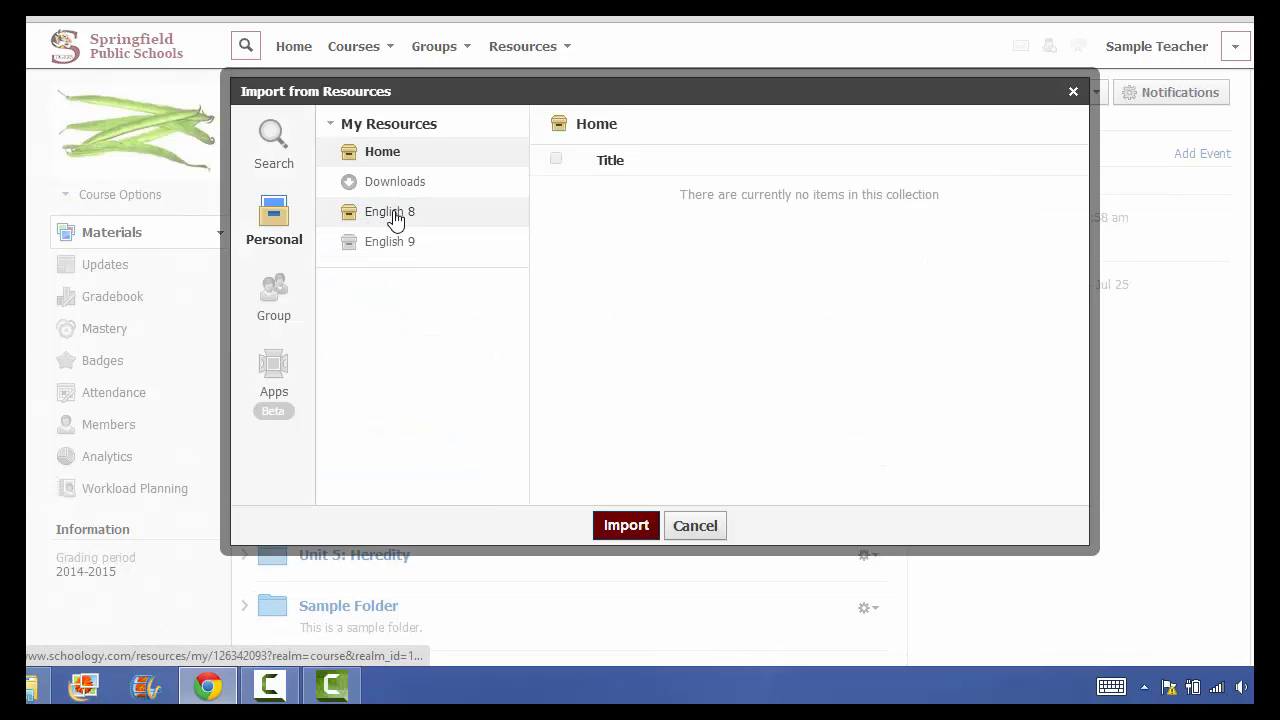
pyautogui.click(392, 218)
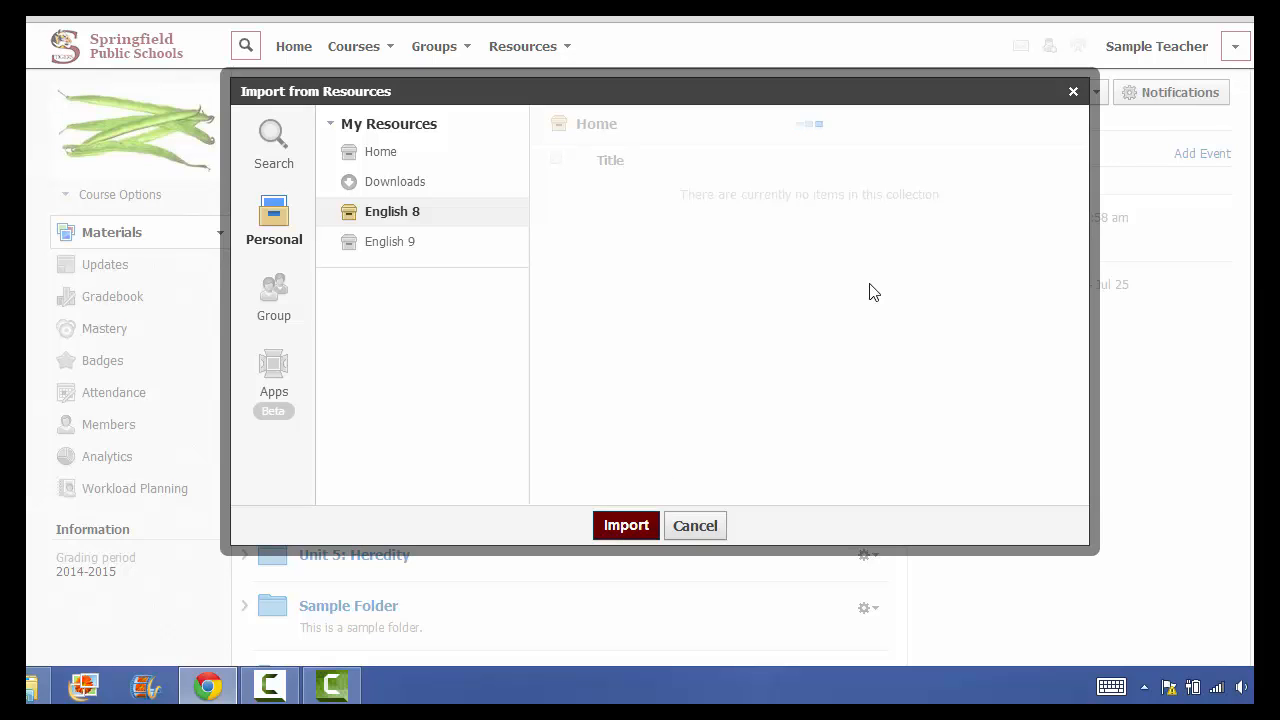
pyautogui.click(1073, 91)
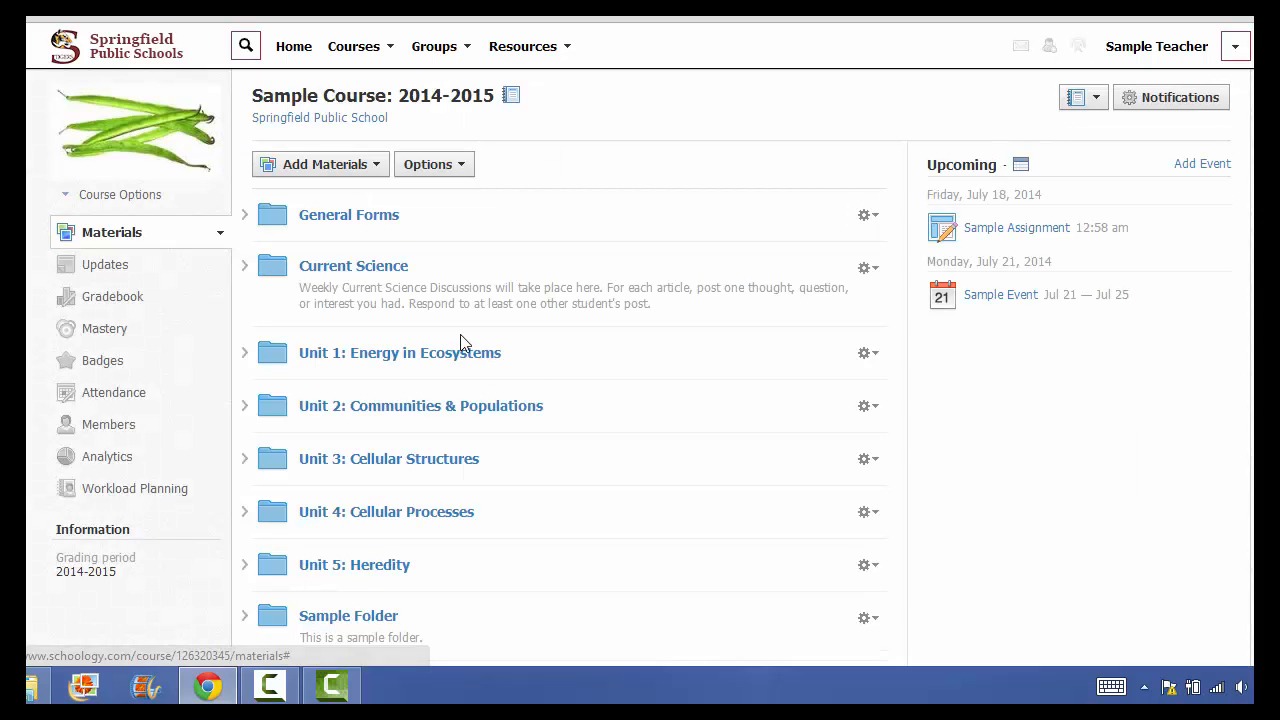
pyautogui.click(513, 195)
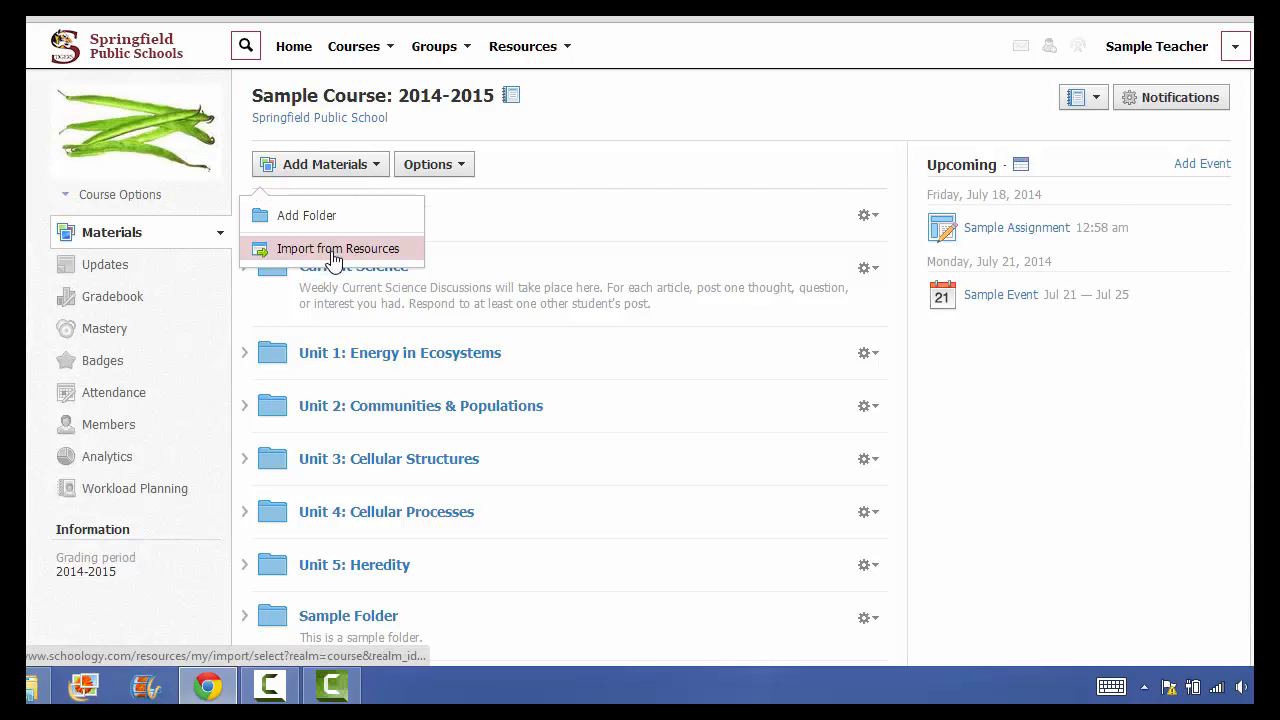
pyautogui.click(527, 168)
# - Open Sample Folder from the course materials list
pyautogui.scroll(-4, 563, 500)
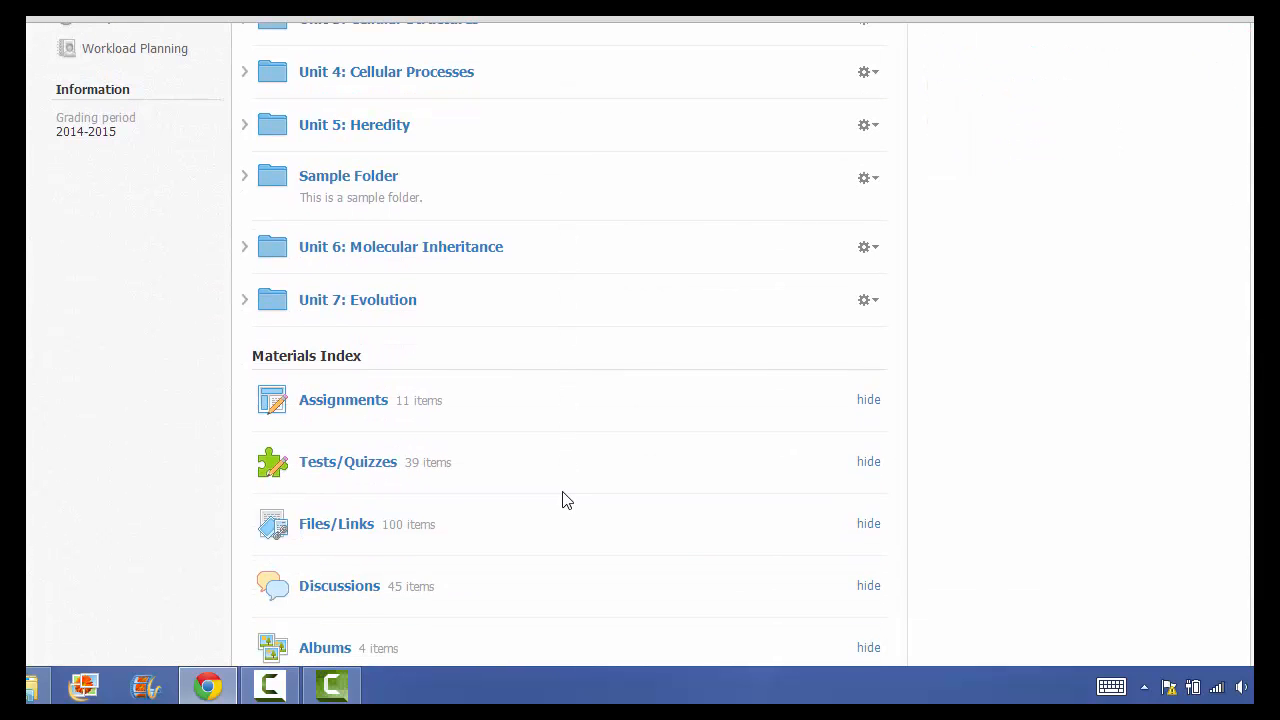
pyautogui.scroll(1, 563, 495)
pyautogui.tripleClick(563, 495)
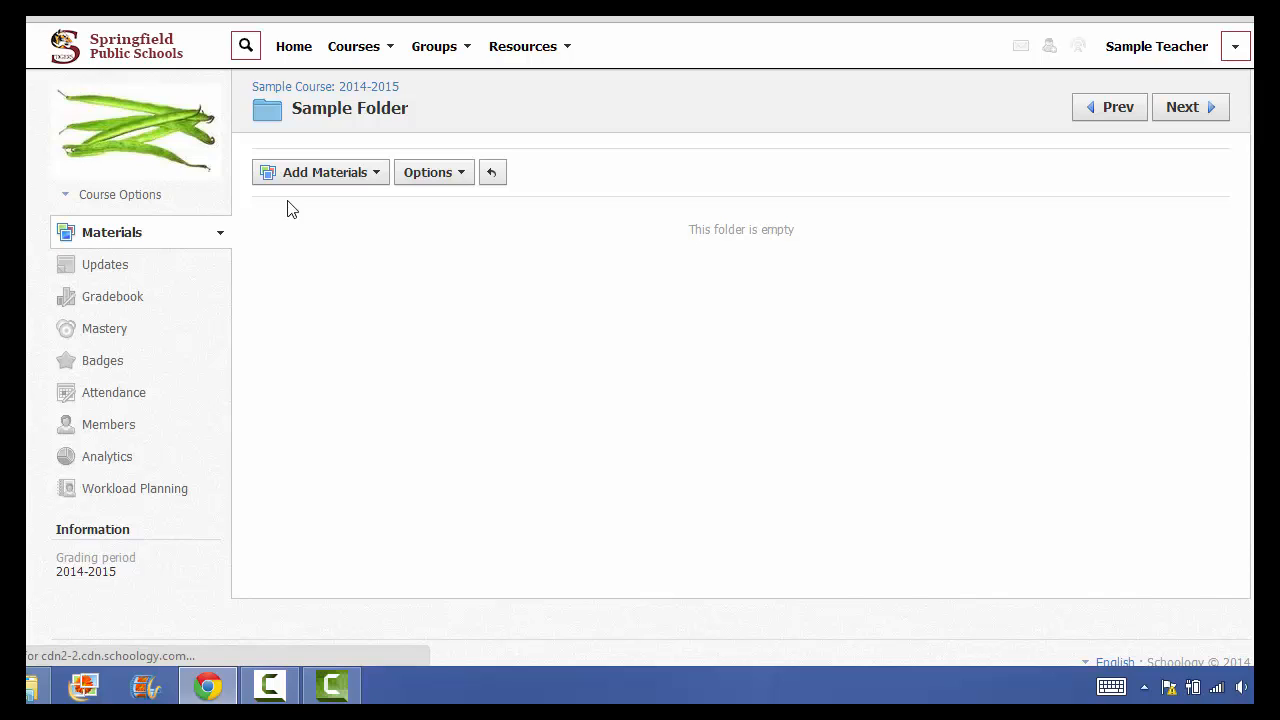
# - Create a page titled "Sample Text" in Sample Folder with the body text "Here is my sample text."
pyautogui.click(366, 182)
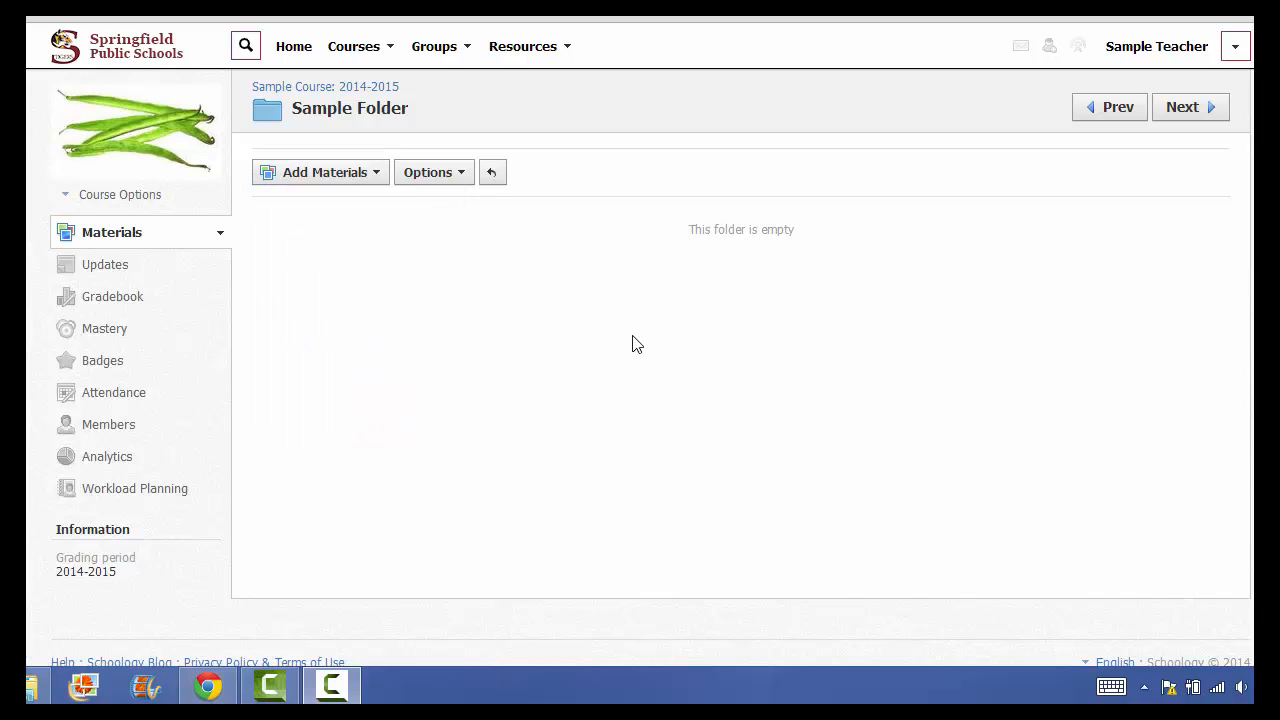
pyautogui.click(368, 174)
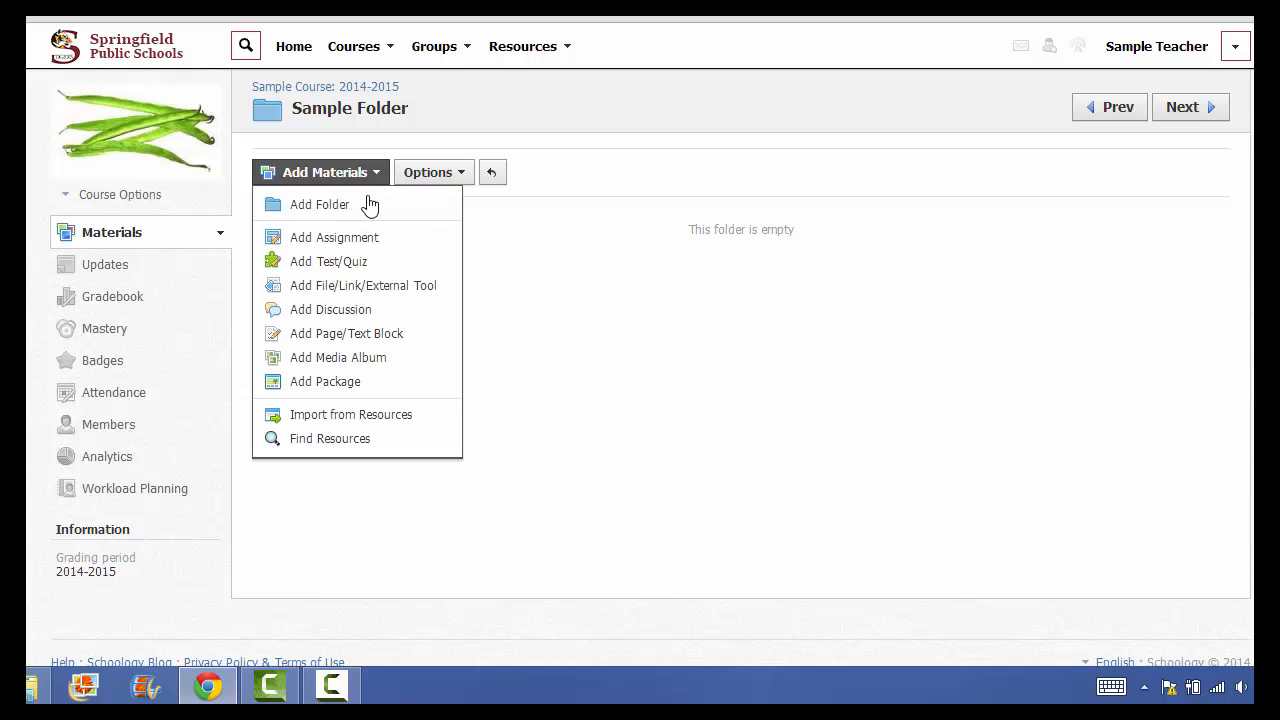
pyautogui.click(362, 340)
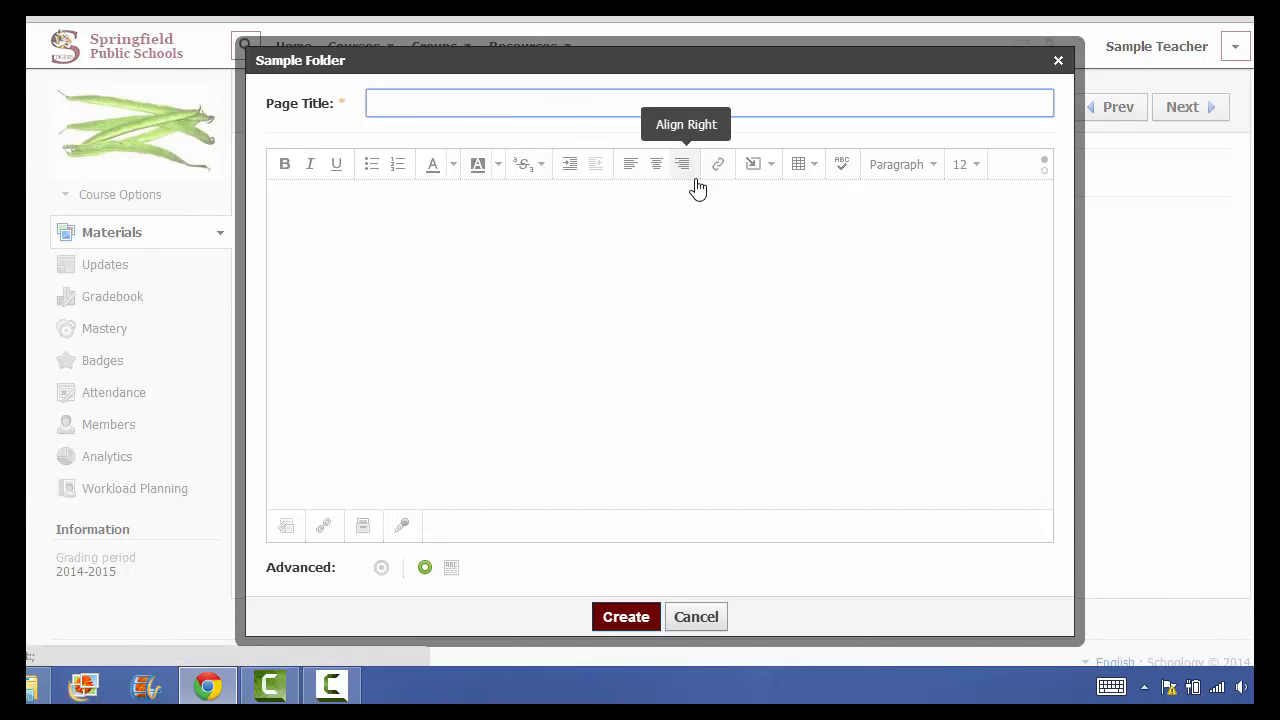
pyautogui.click(756, 173)
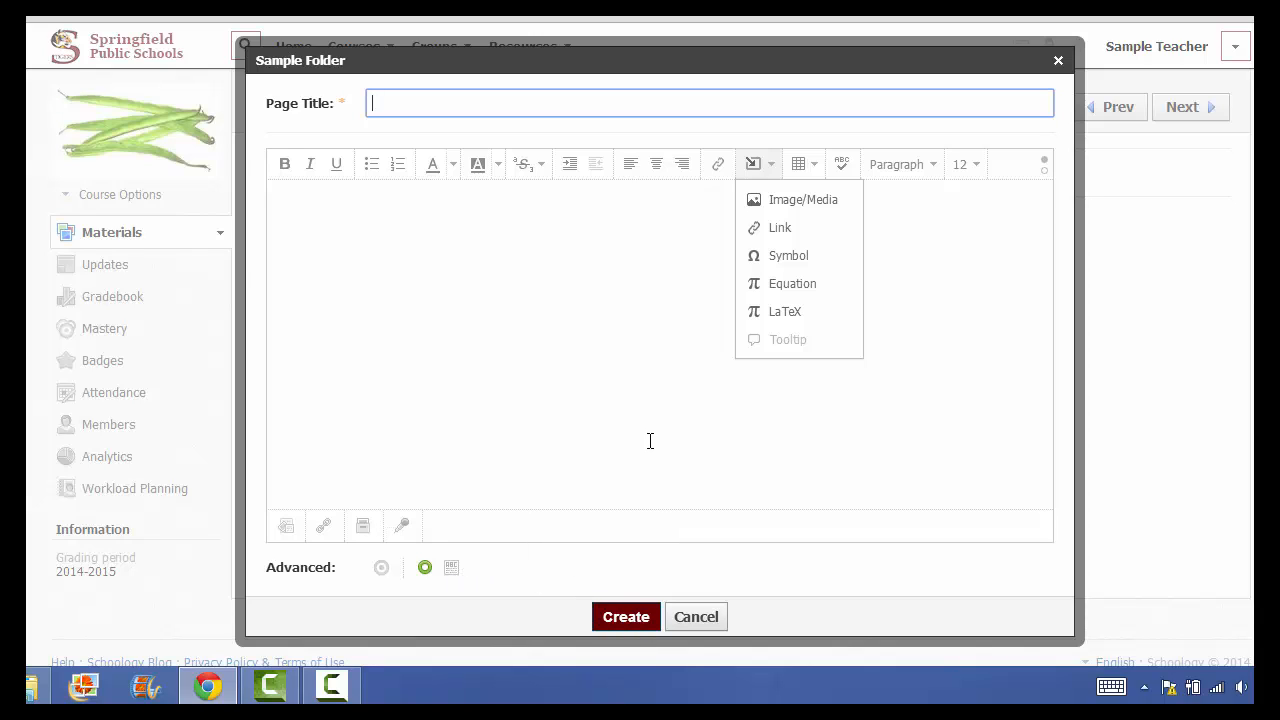
pyautogui.click(401, 100)
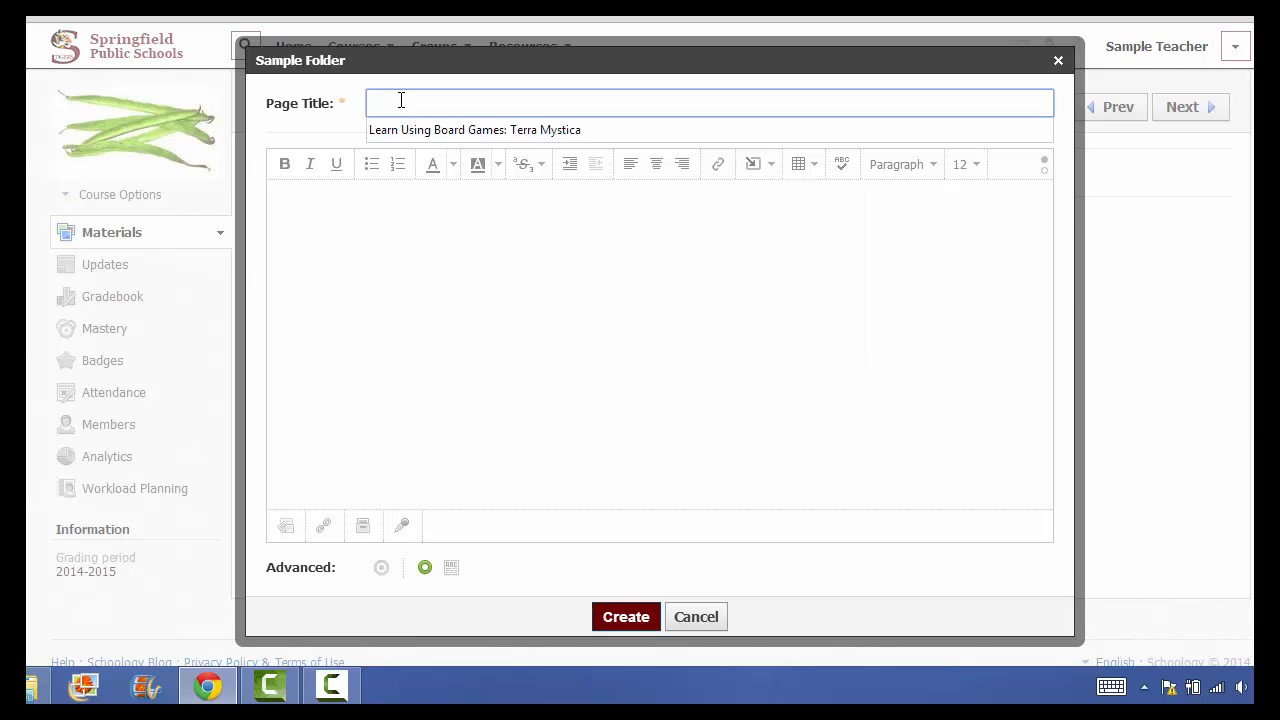
pyautogui.write('S')
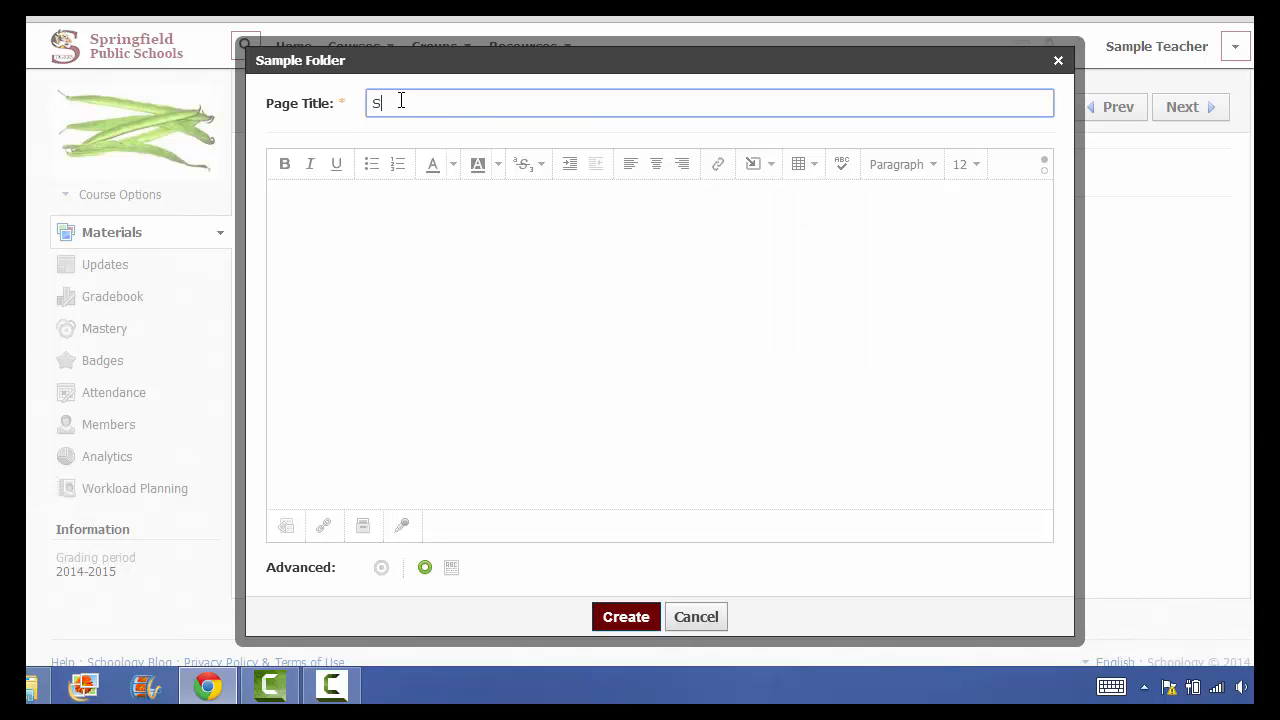
pyautogui.write('ample Text')
pyautogui.click(339, 218)
pyautogui.write('Here')
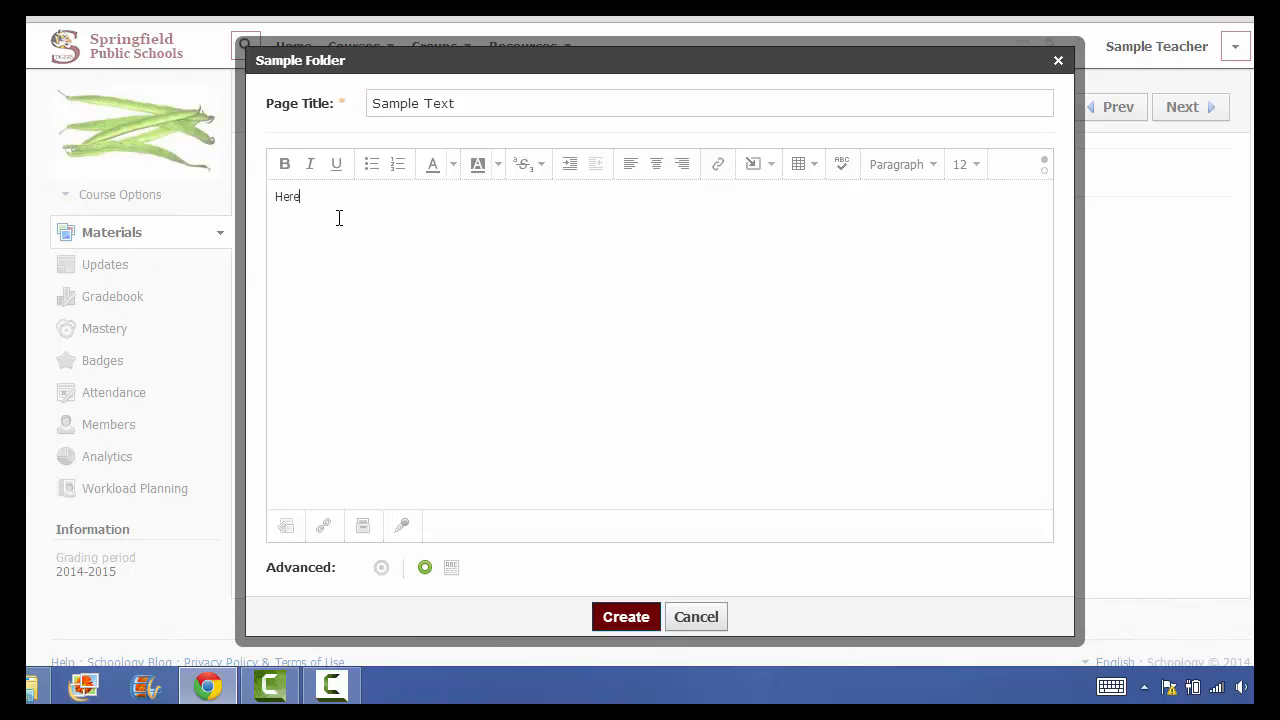
pyautogui.write(' is my sample text.')
pyautogui.click(626, 617)
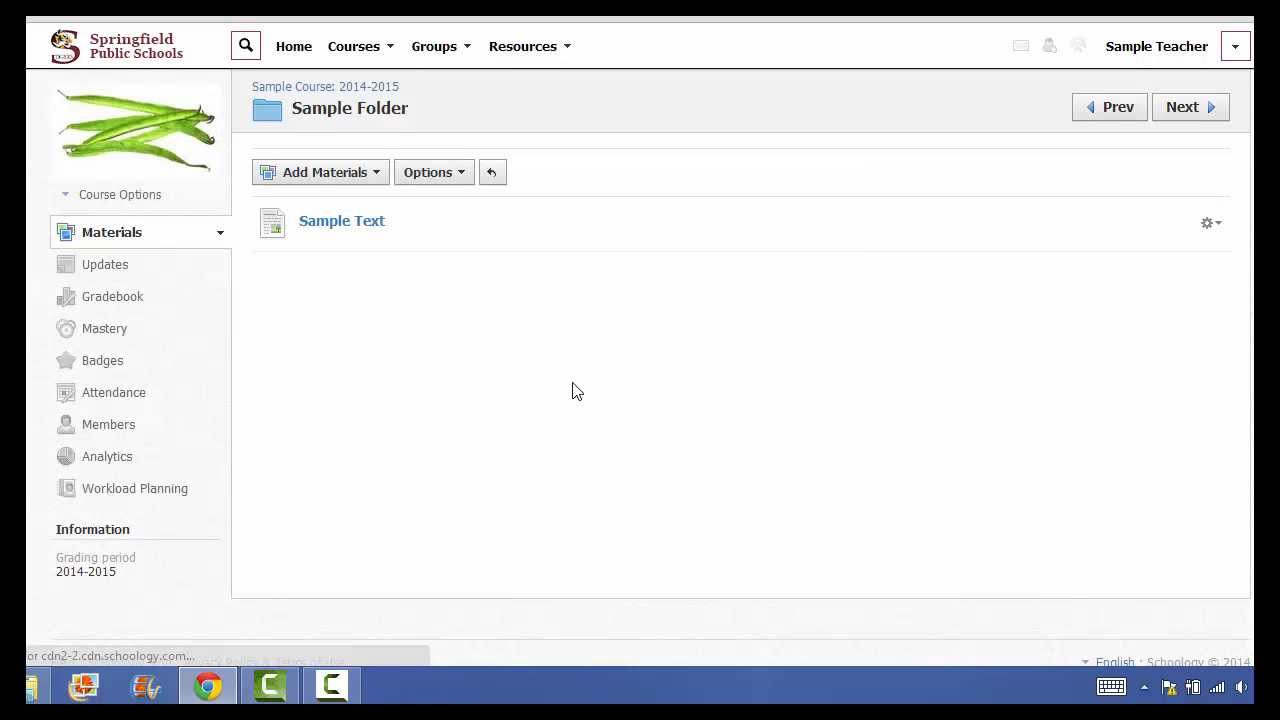
# - View the Sample Text page and return to Sample Folder
pyautogui.click(362, 227)
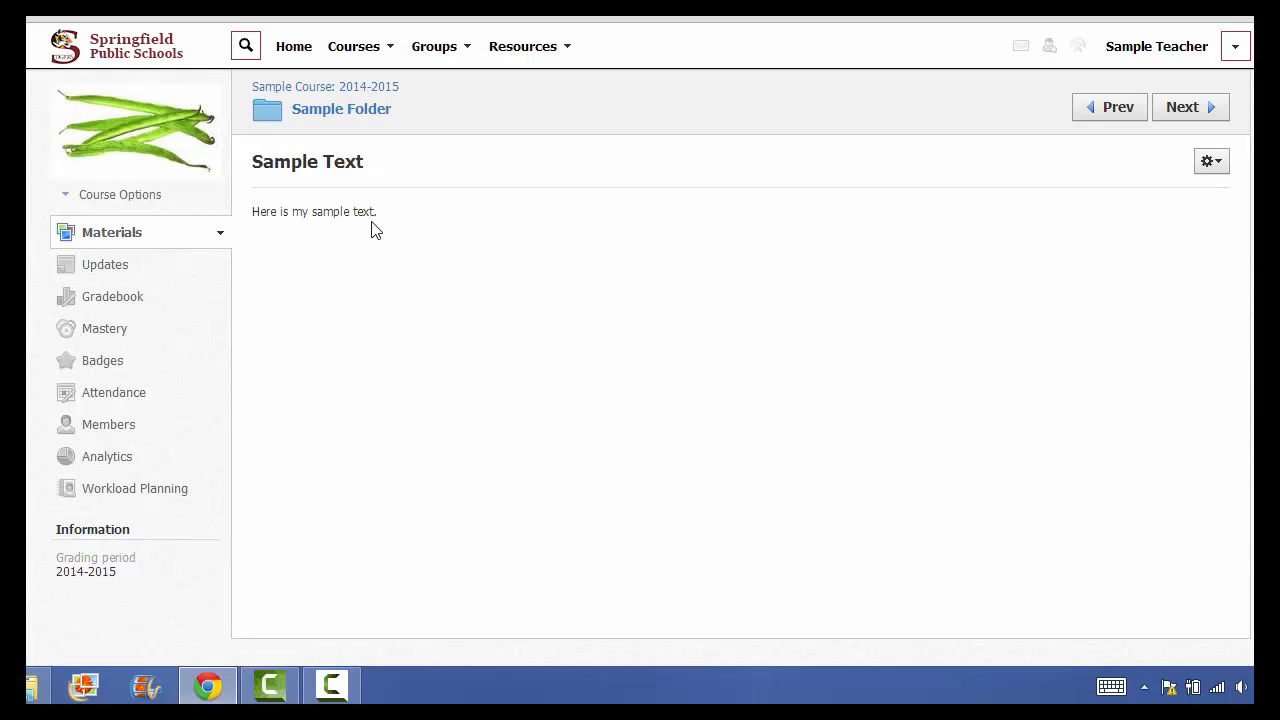
pyautogui.click(363, 112)
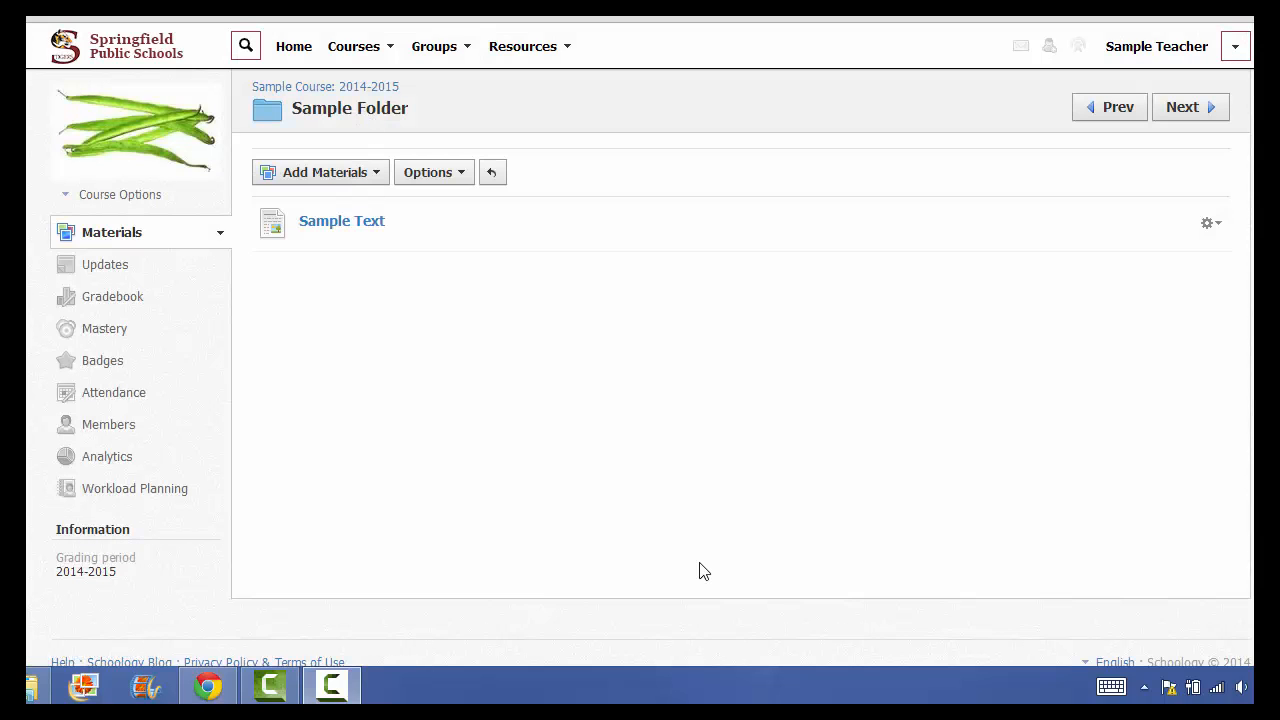
# - Examine the form for adding a file to Sample Folder and close it without attaching anything
pyautogui.click(371, 175)
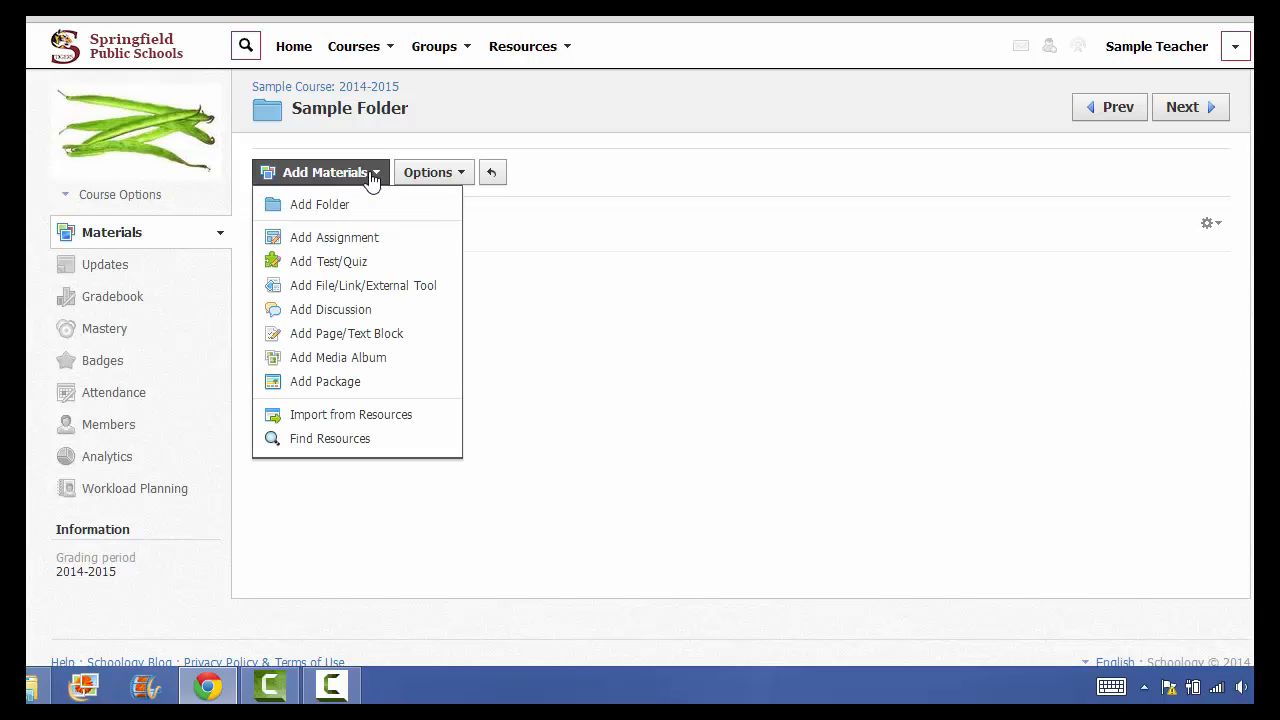
pyautogui.click(375, 290)
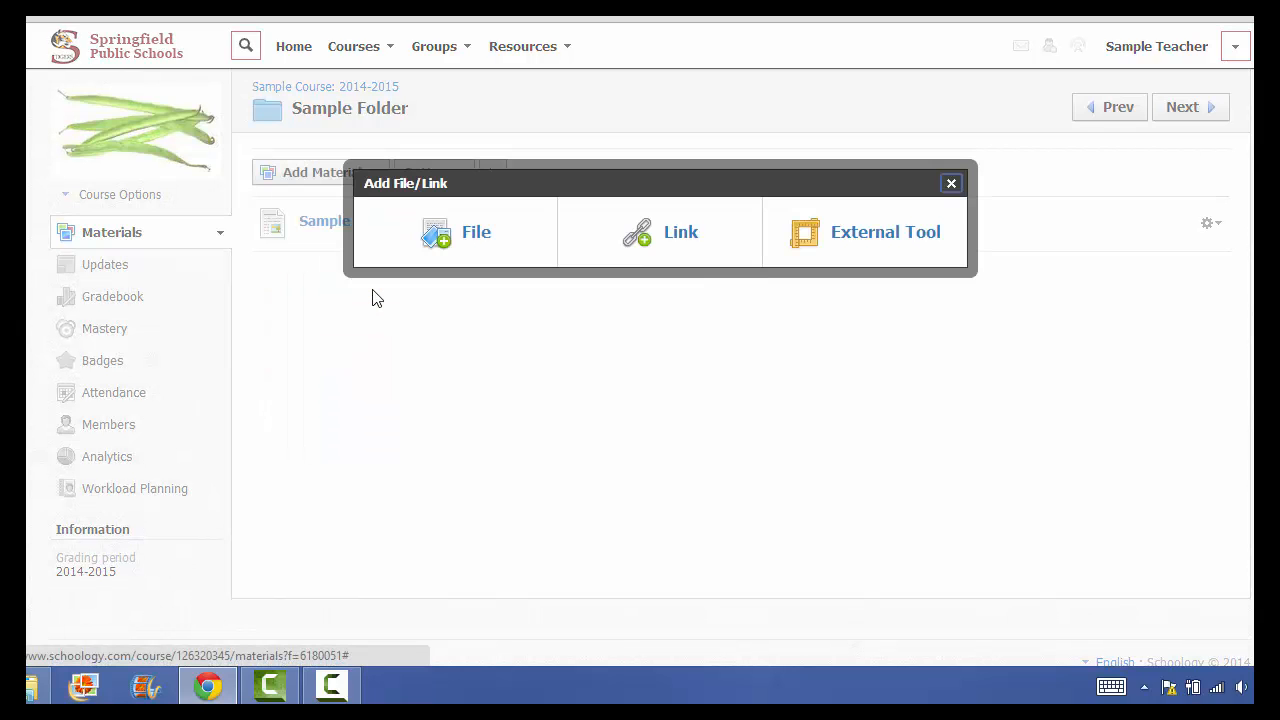
pyautogui.click(480, 243)
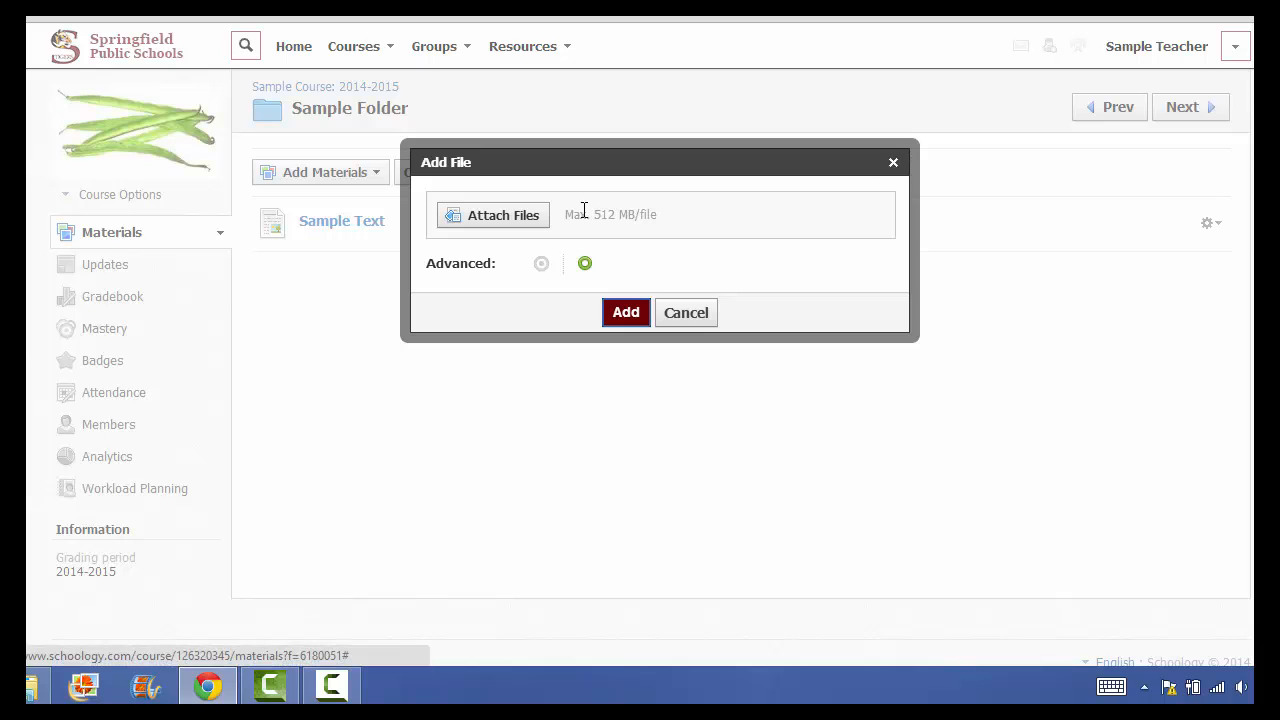
pyautogui.click(893, 162)
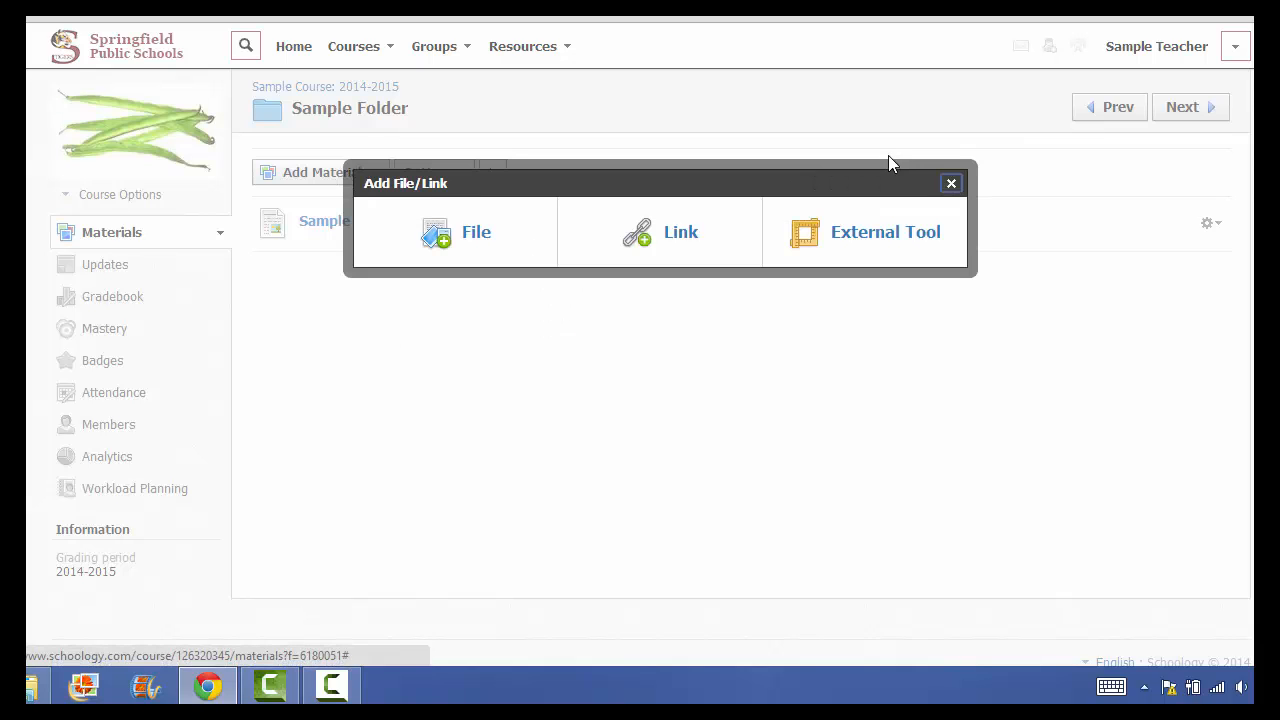
pyautogui.click(641, 232)
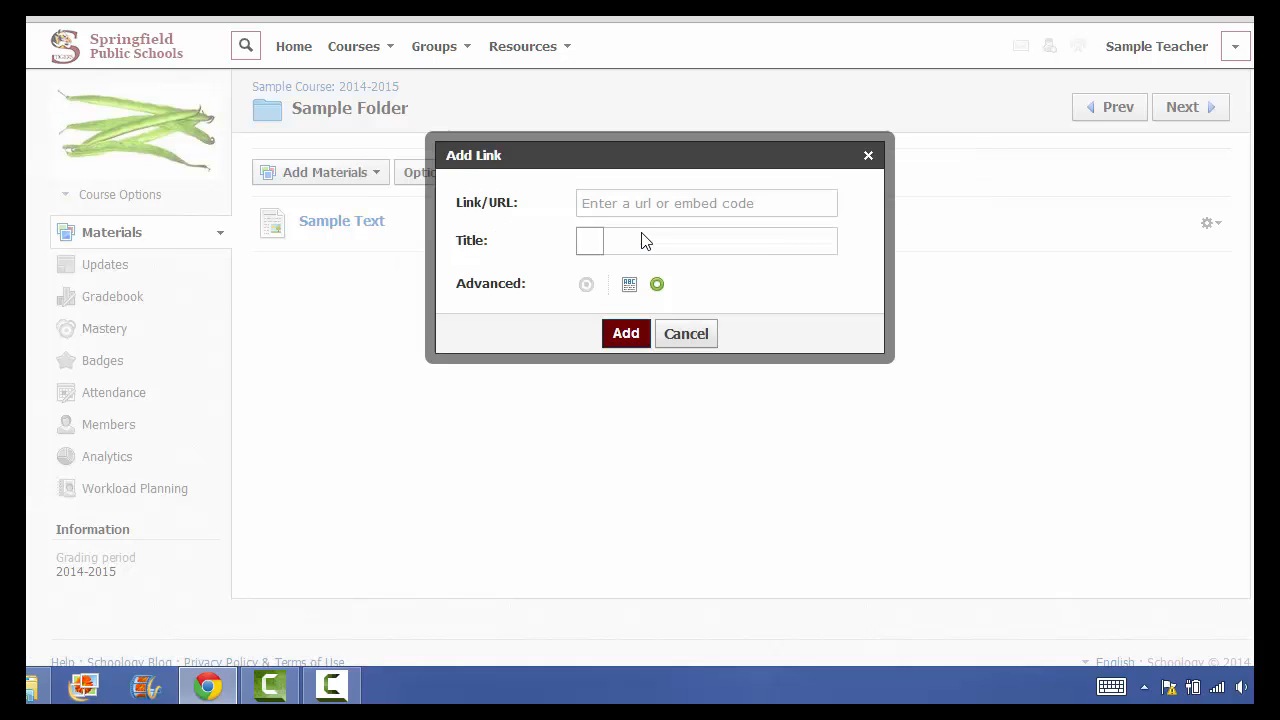
pyautogui.click(645, 205)
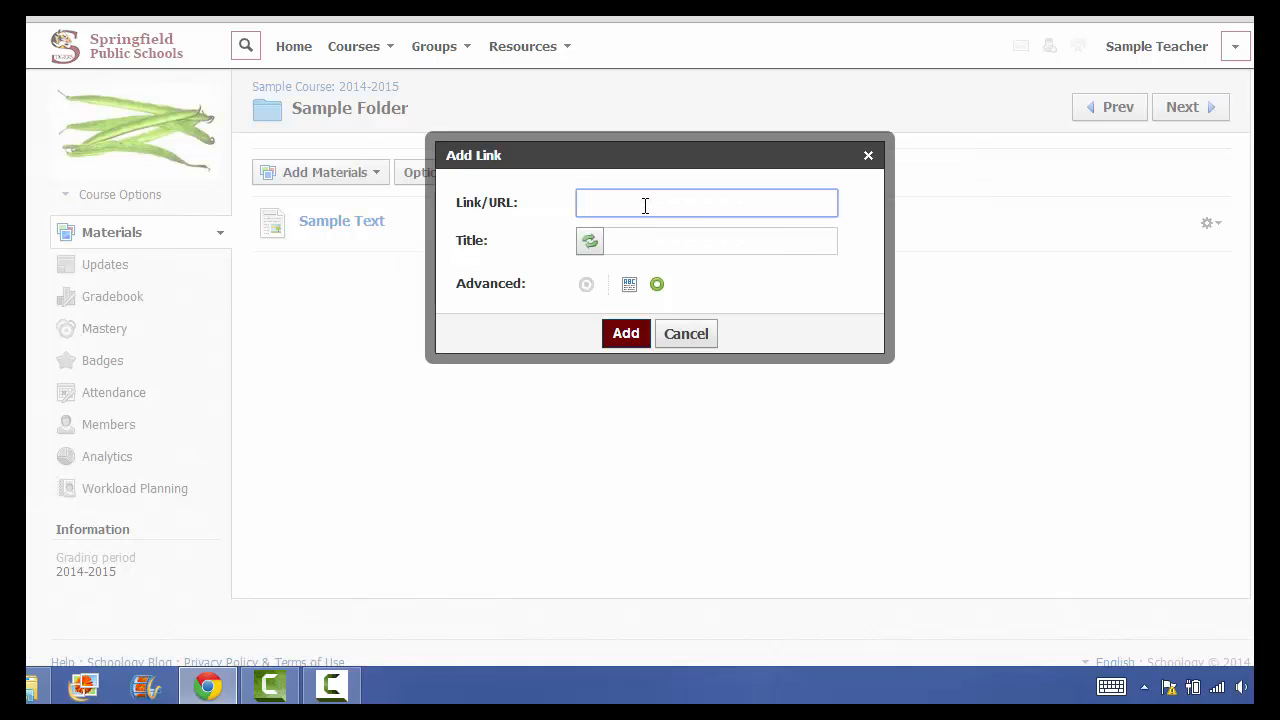
pyautogui.write('www.smrm.org')
# - Title the link "The Science Museum of MN" and add it to the folder
pyautogui.click(643, 242)
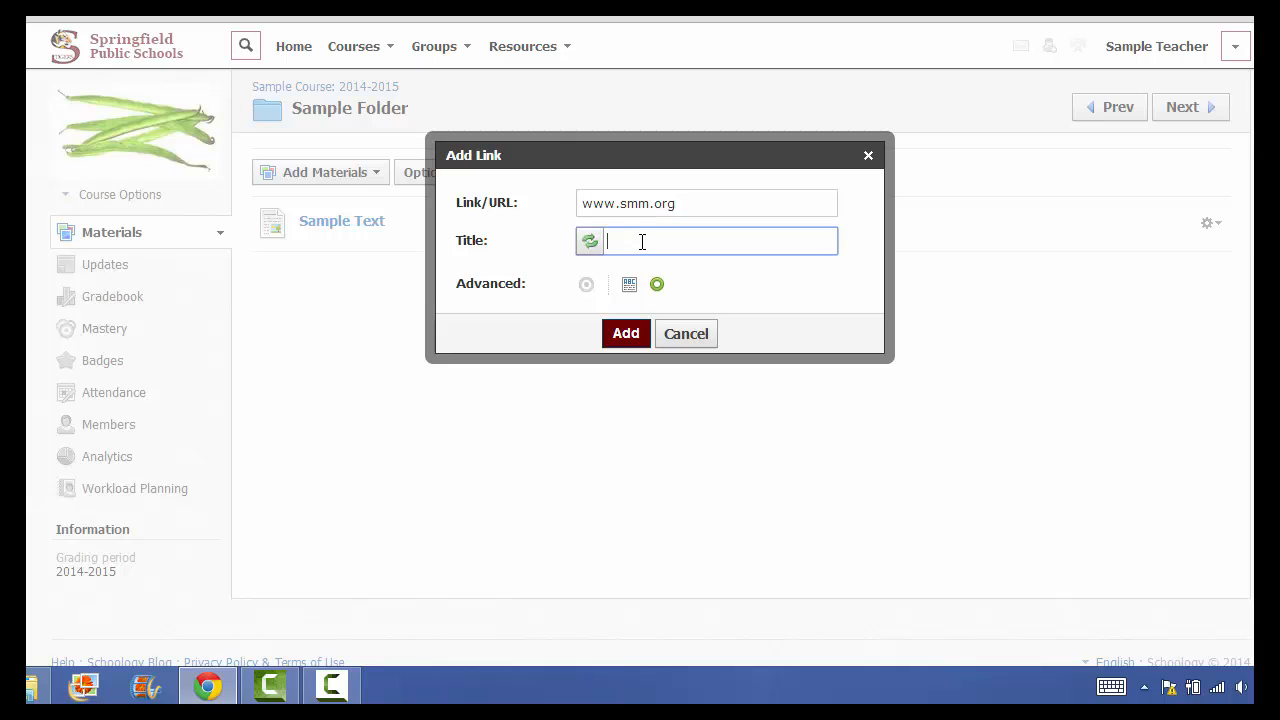
pyautogui.write('The Scienc')
pyautogui.write('m o')
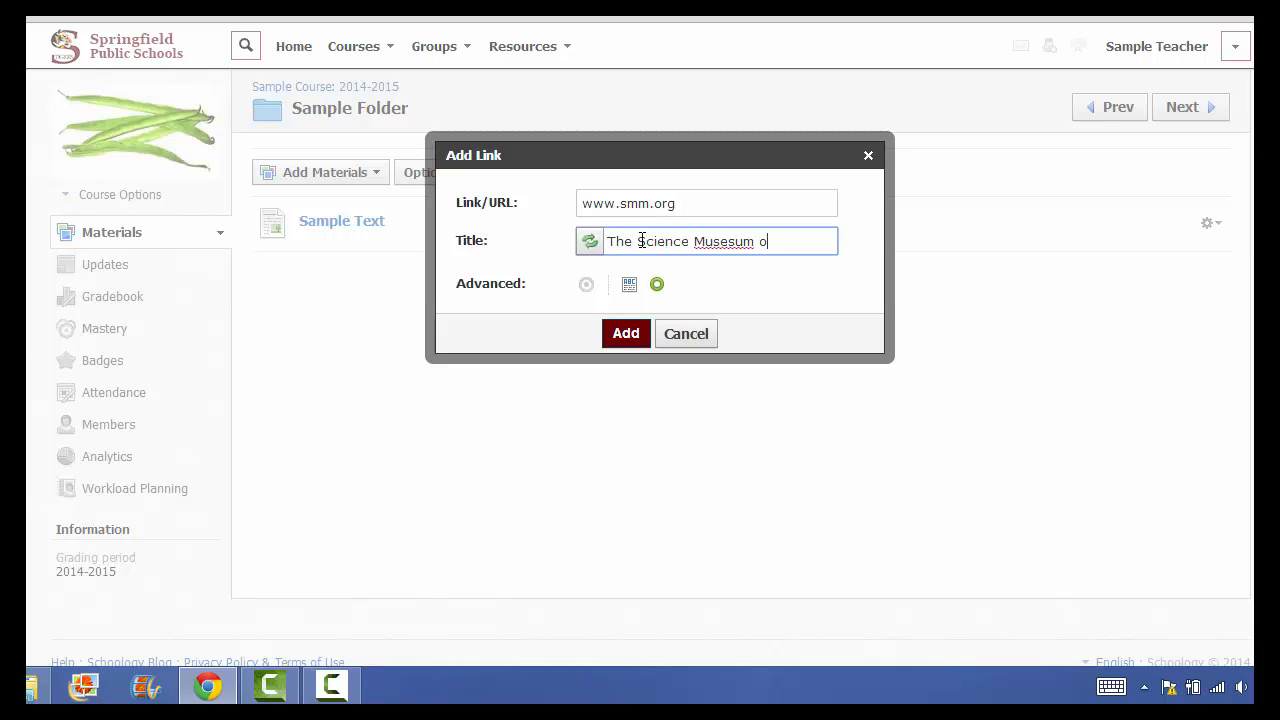
pyautogui.write('f')
pyautogui.press('BackSpace')
pyautogui.press('BackSpace')
pyautogui.press('BackSpace')
pyautogui.press('BackSpace')
pyautogui.press('BackSpace')
pyautogui.press('BackSpace')
pyautogui.press('BackSpace')
pyautogui.press('BackSpace')
pyautogui.press('BackSpace')
pyautogui.press('BackSpace')
pyautogui.write('Museum o')
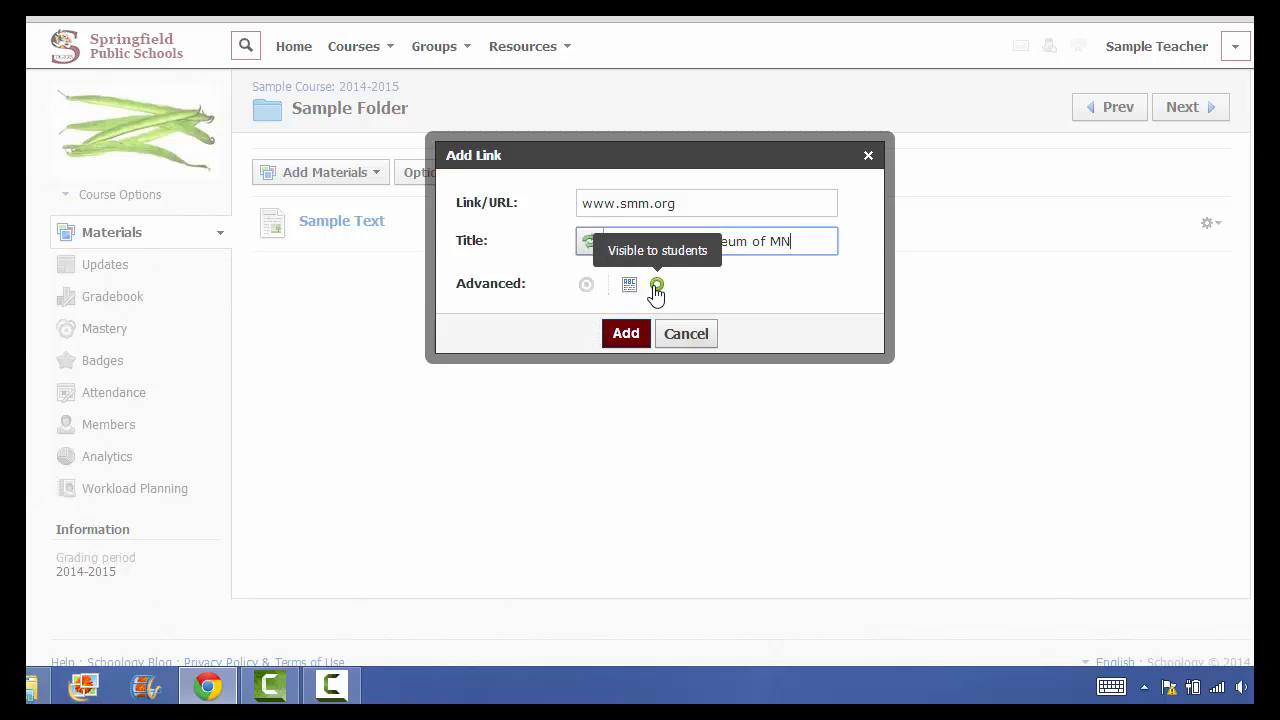
pyautogui.click(626, 338)
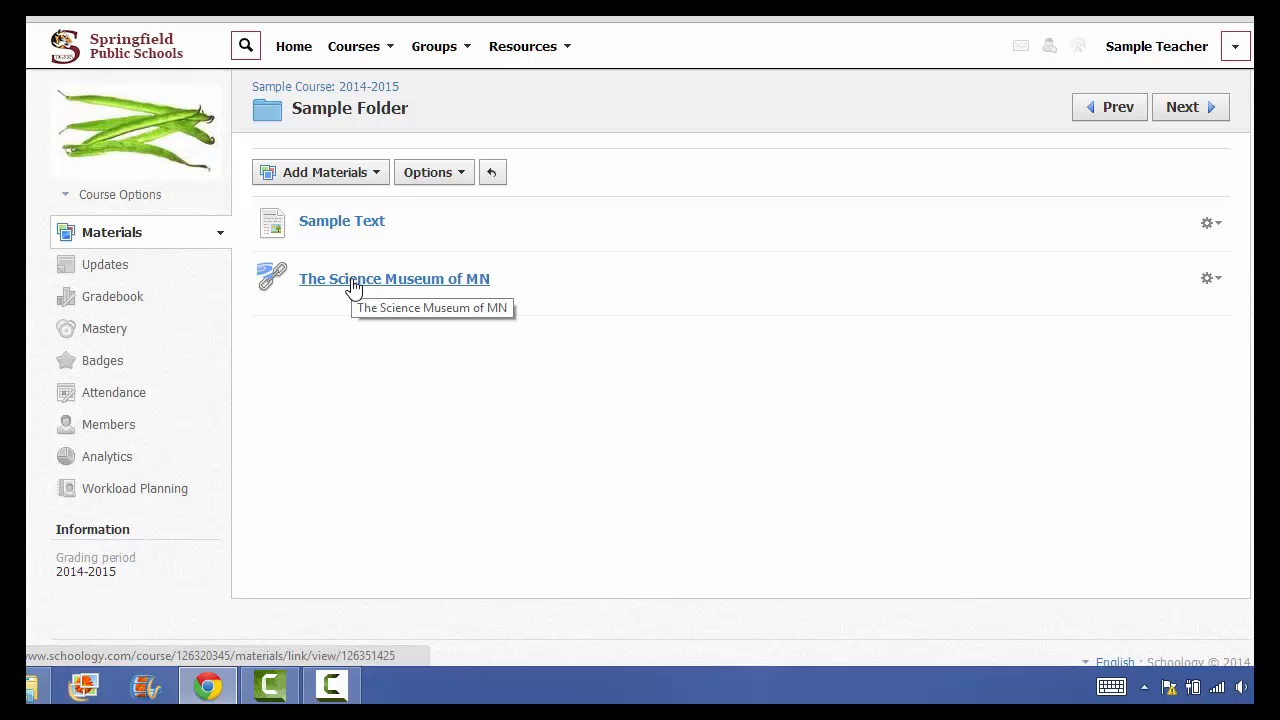
# - View the External Tool choice for adding materials and close the dialog without adding anything
pyautogui.click(325, 177)
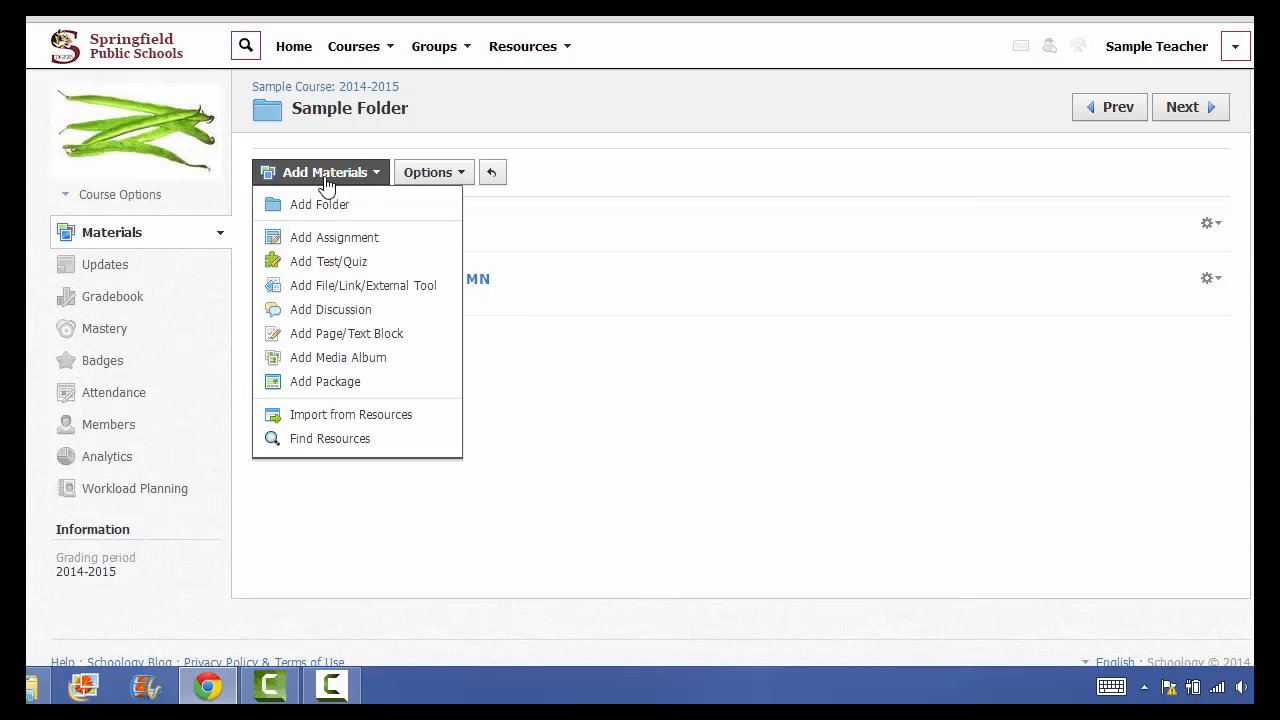
pyautogui.click(349, 289)
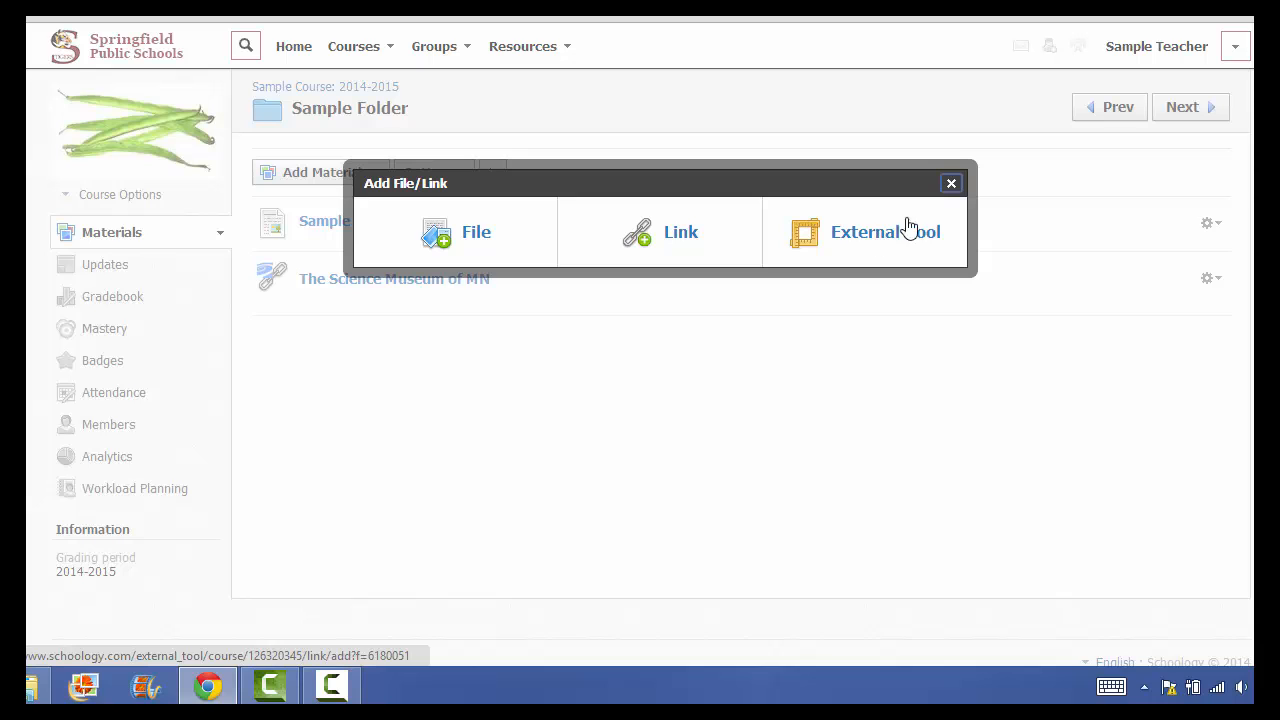
pyautogui.click(951, 183)
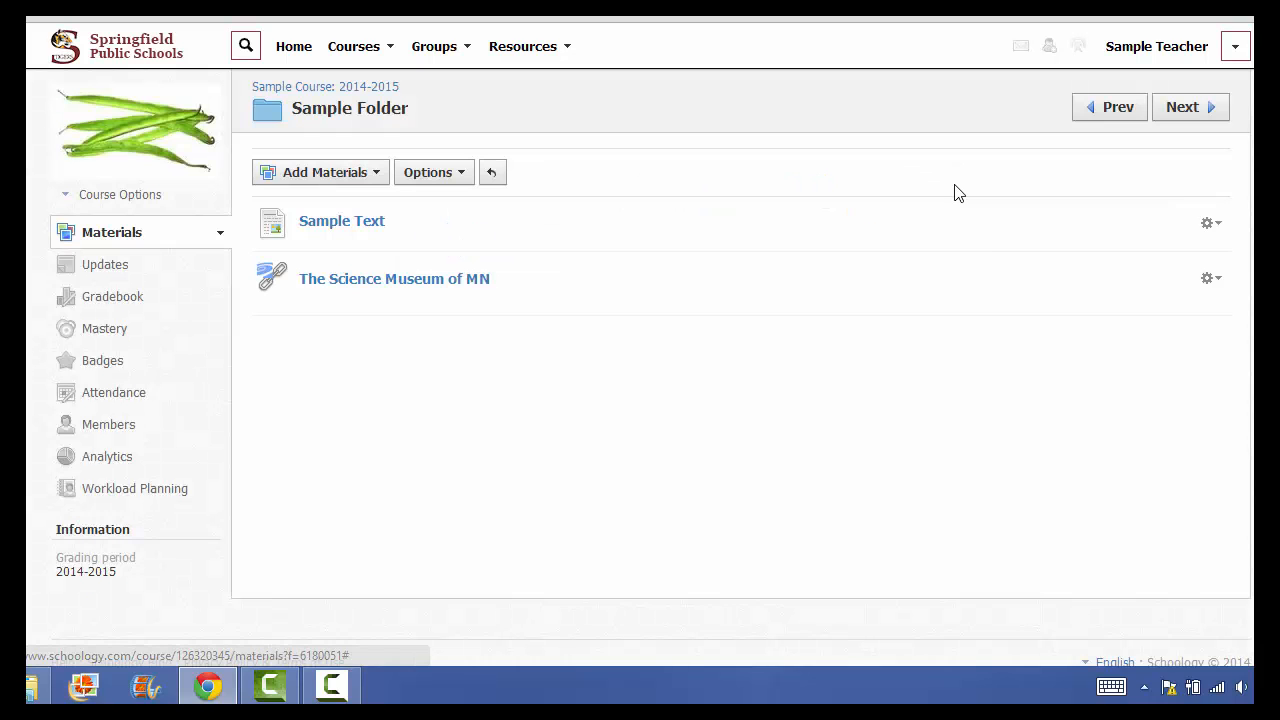
# - Create a media album titled "Sample Photo Album" in Sample Folder
pyautogui.click(368, 176)
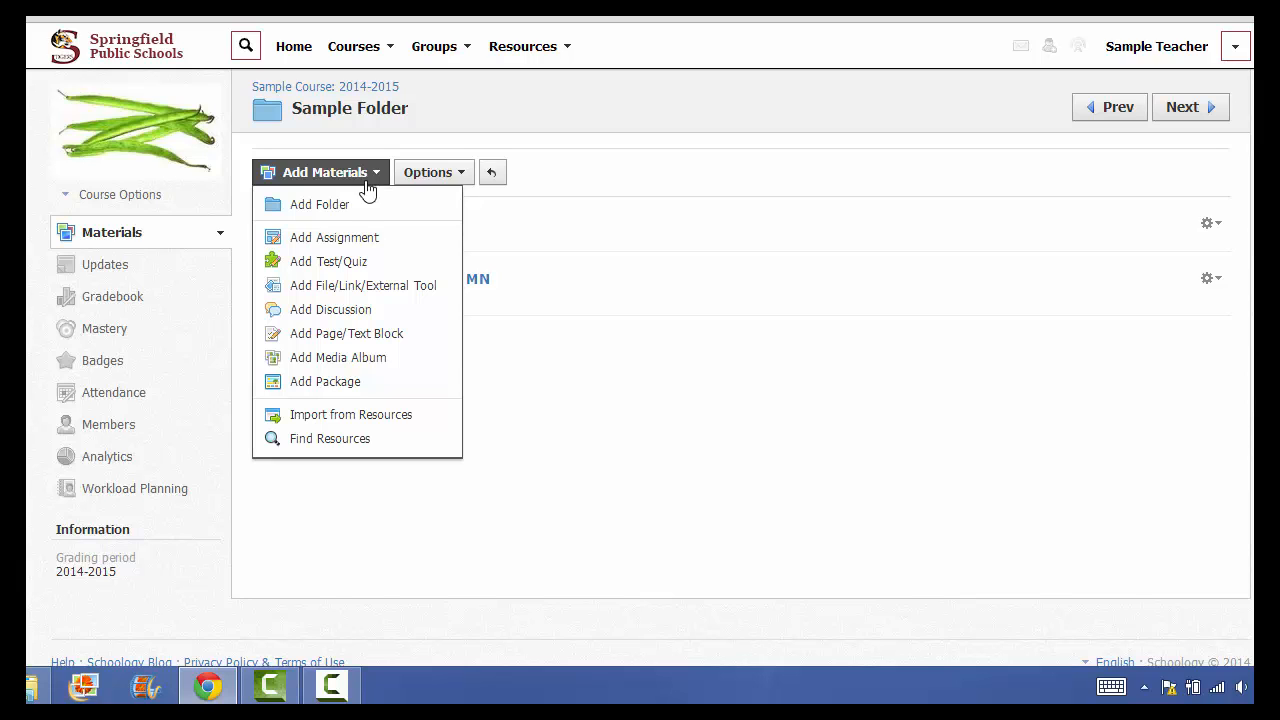
pyautogui.click(358, 364)
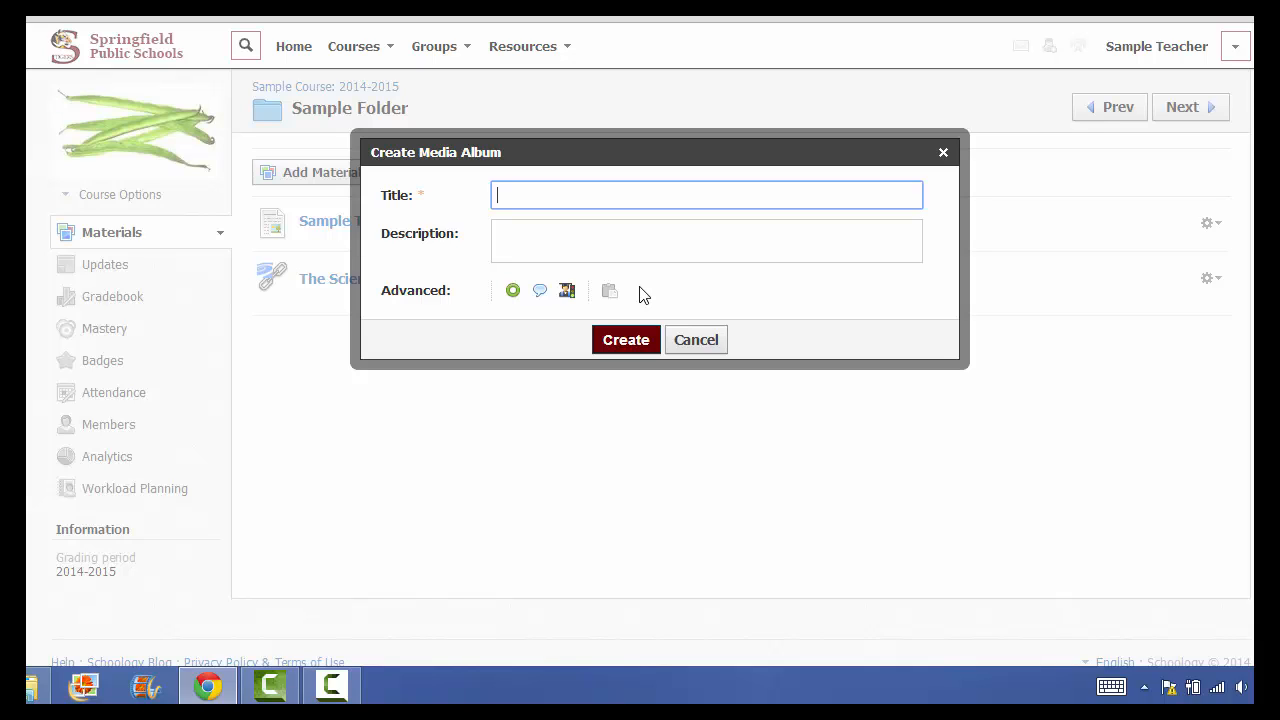
pyautogui.write('Sample Photo Ablumbum')
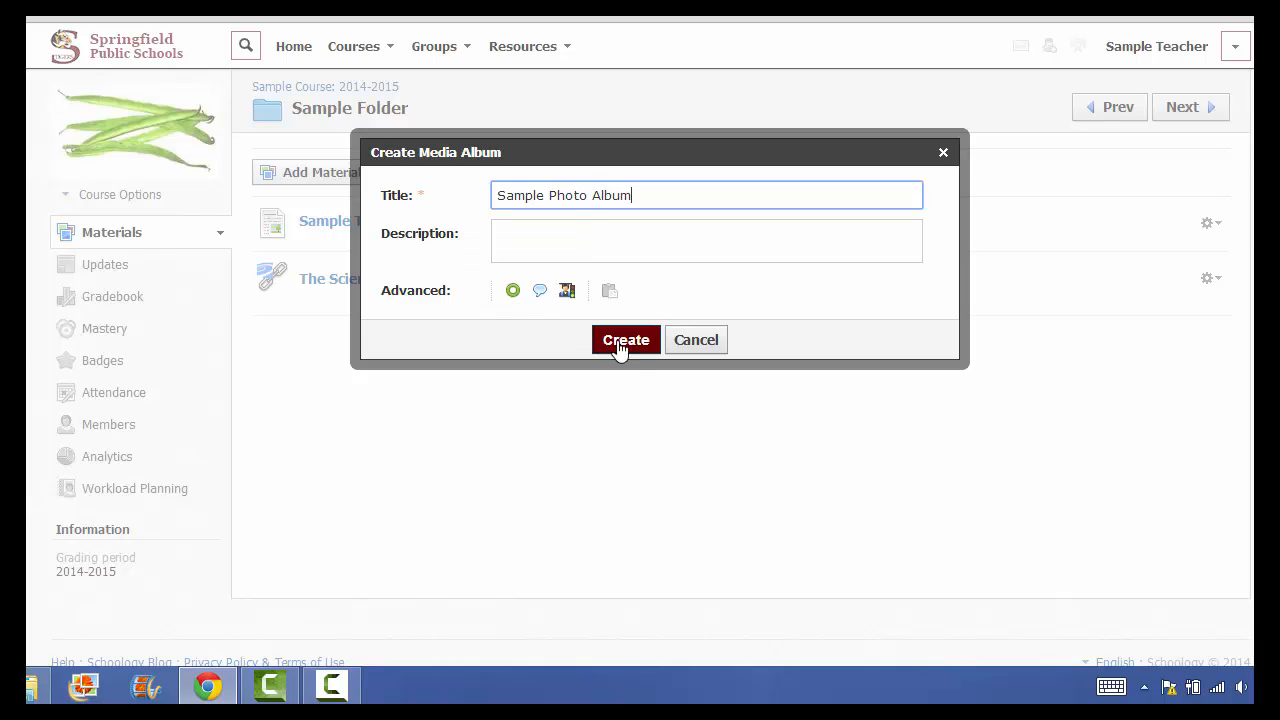
pyautogui.click(634, 343)
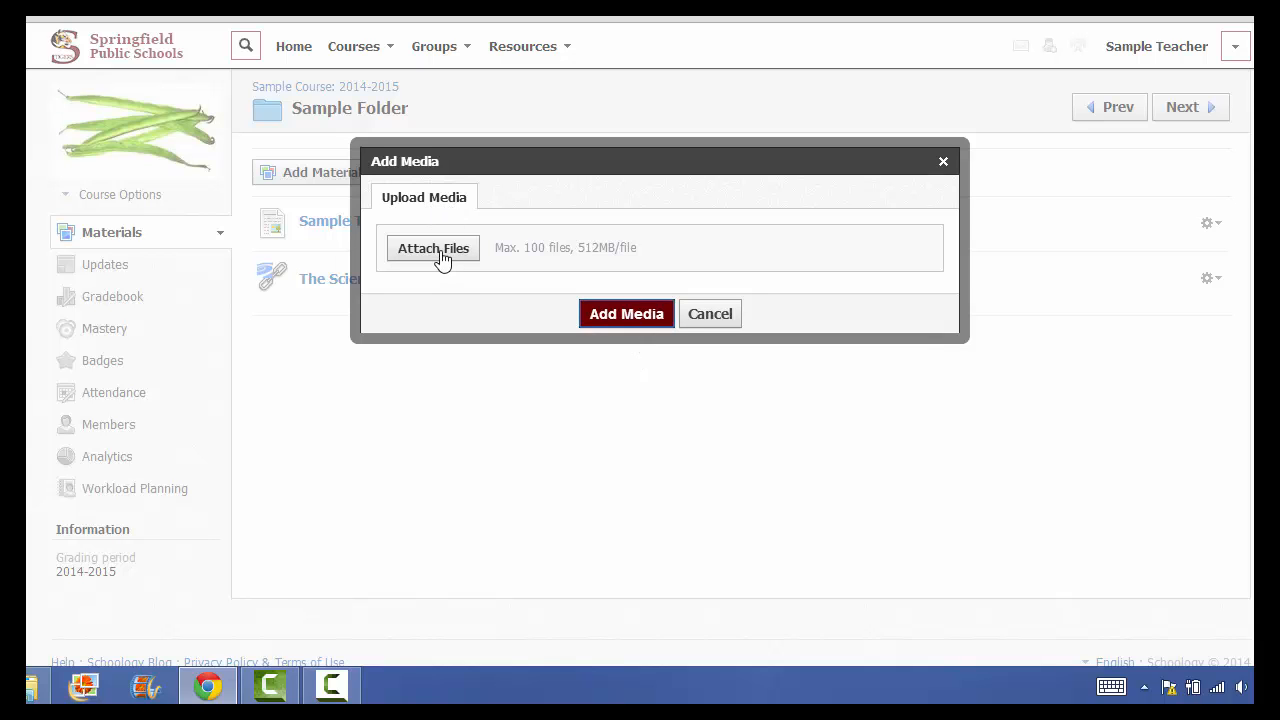
# - Attach Beans.jpg in the album's media upload, and cancel without adding it to the album
pyautogui.click(442, 256)
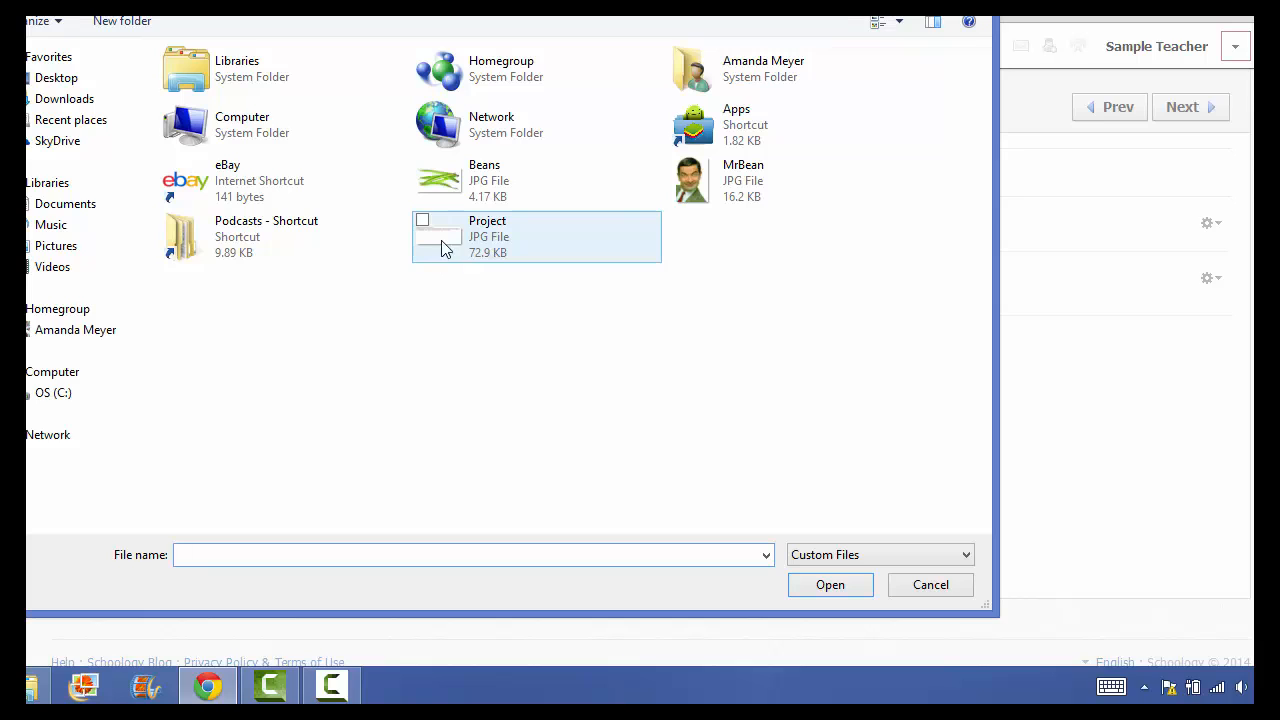
pyautogui.click(482, 190)
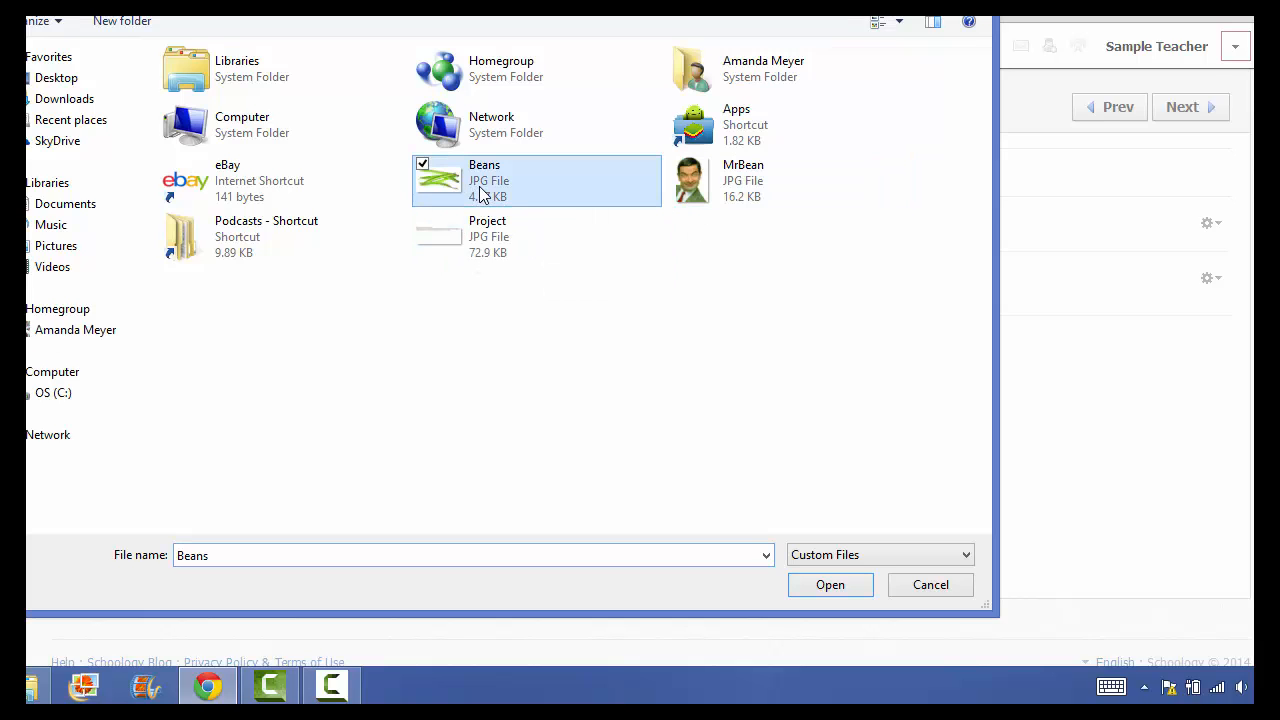
pyautogui.click(818, 590)
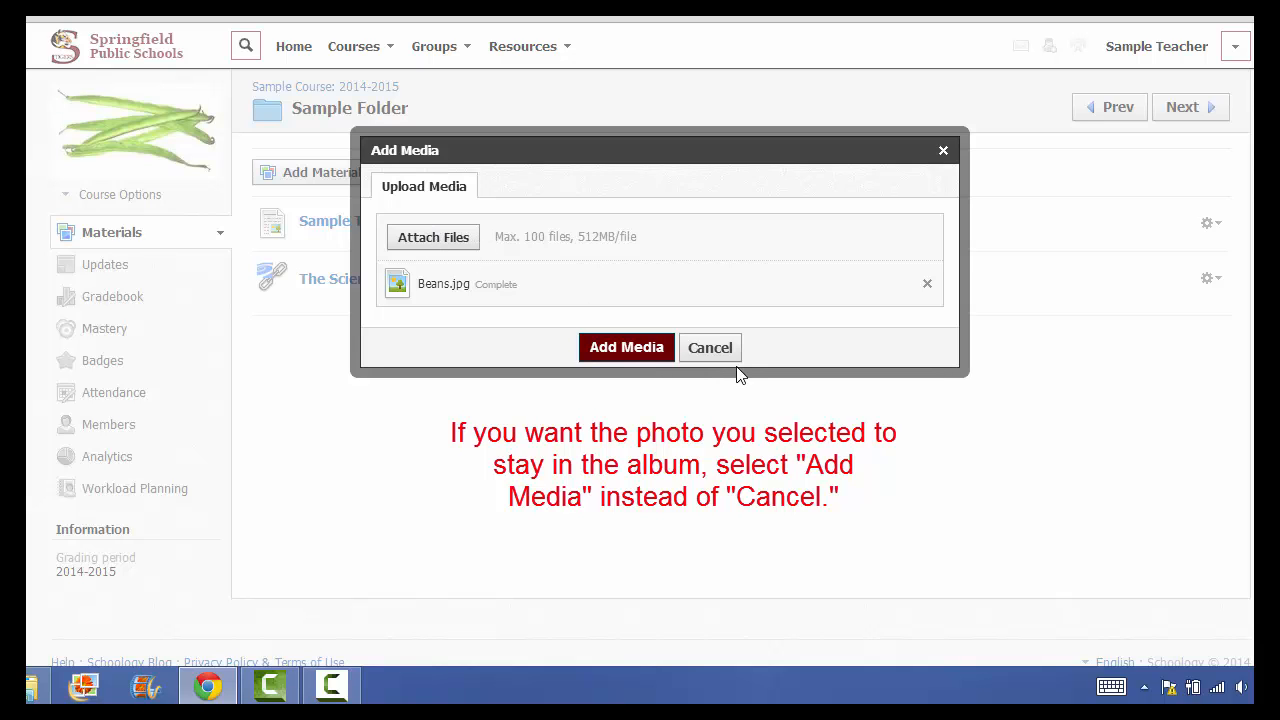
pyautogui.click(710, 348)
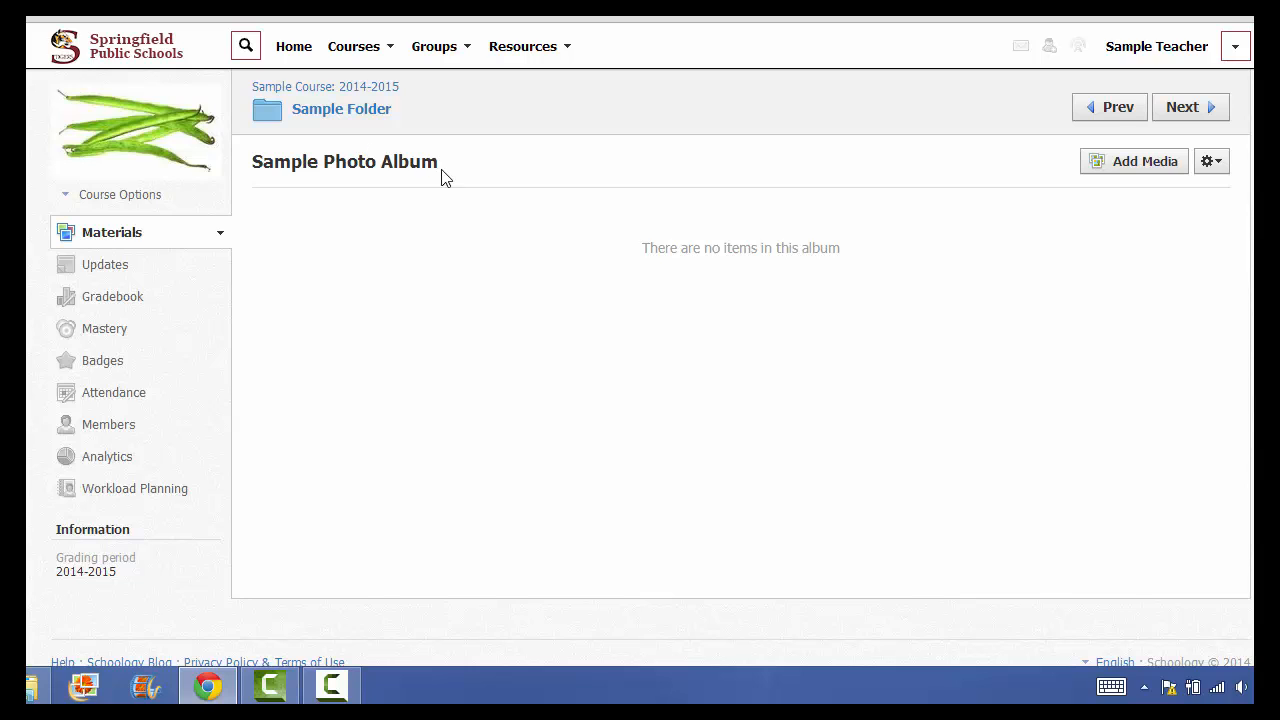
# - Examine the Add Media dialog and the management options of Sample Photo Album without changing anything
pyautogui.click(1141, 171)
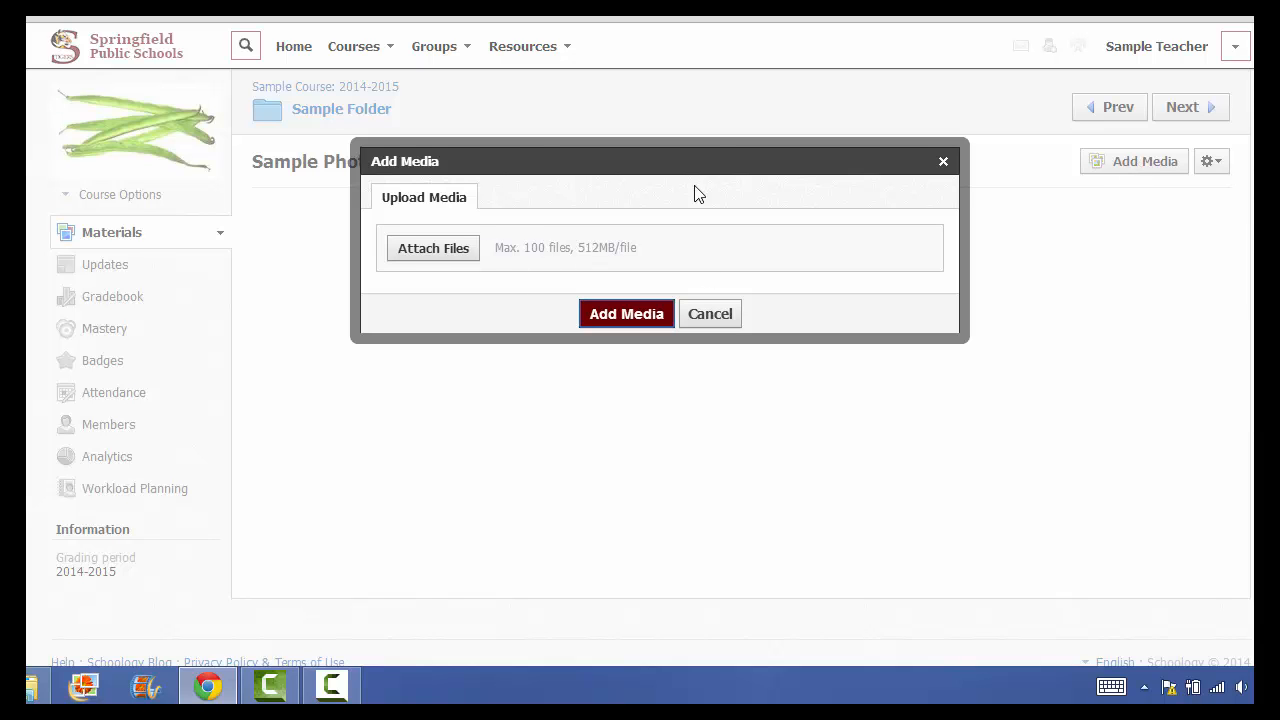
pyautogui.click(942, 163)
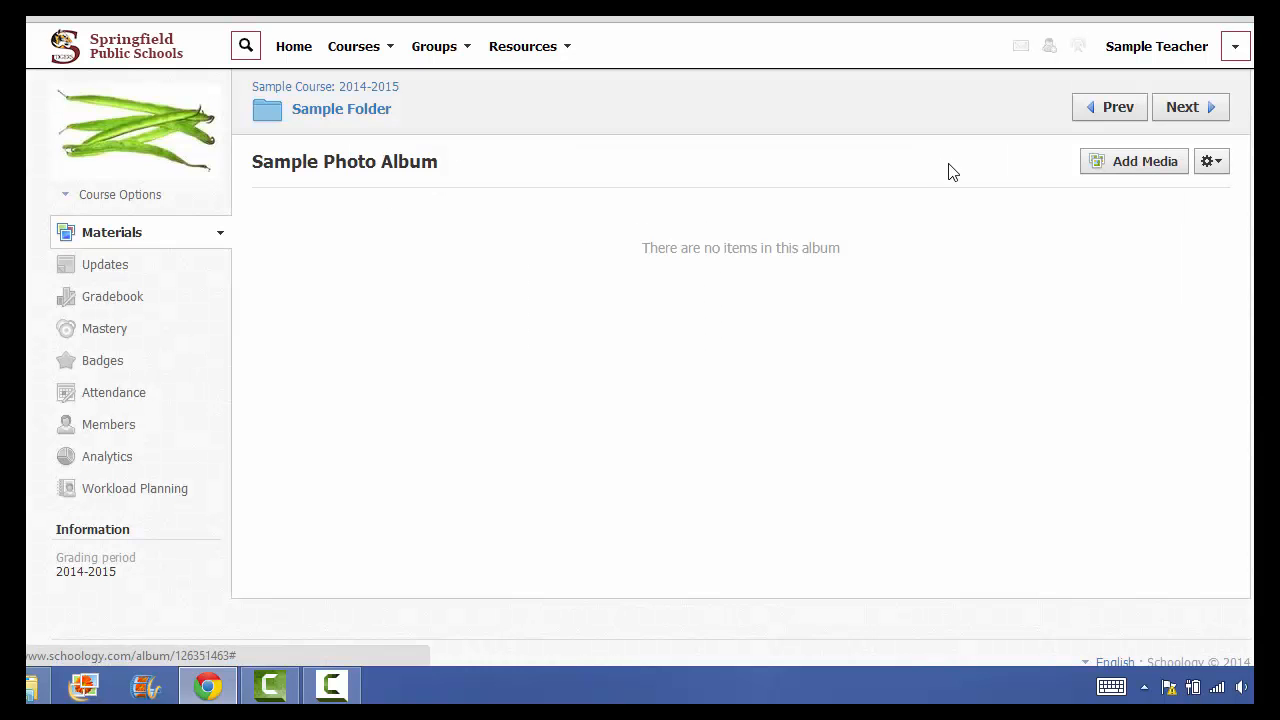
pyautogui.click(1211, 165)
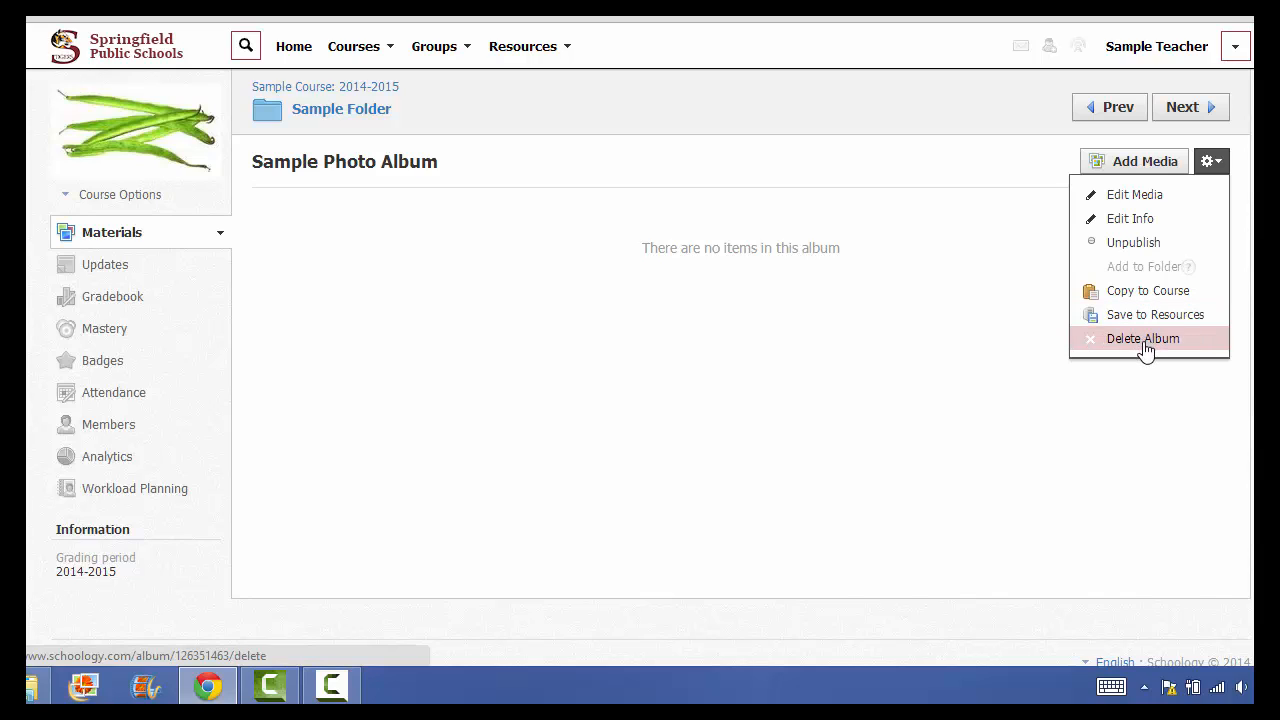
pyautogui.click(938, 254)
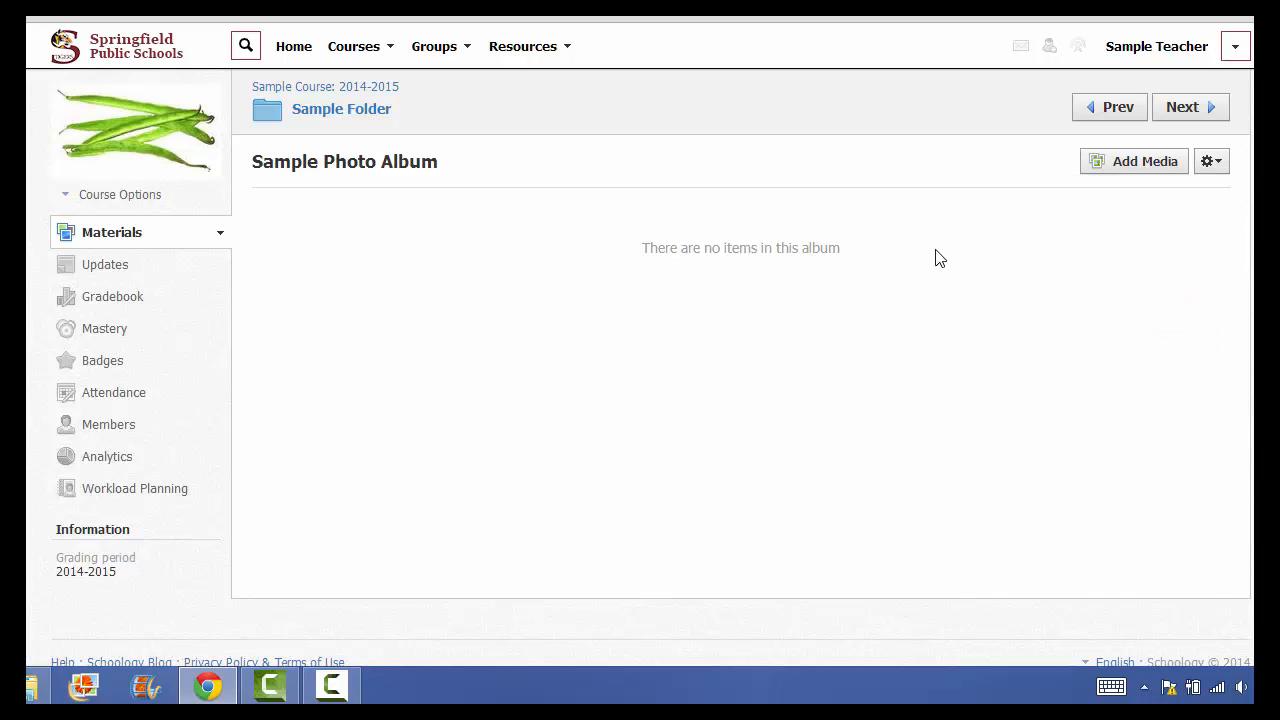
# - Return to Sample Folder and view the management options of The Science Museum of MN link and the Sample Text page
pyautogui.click(333, 119)
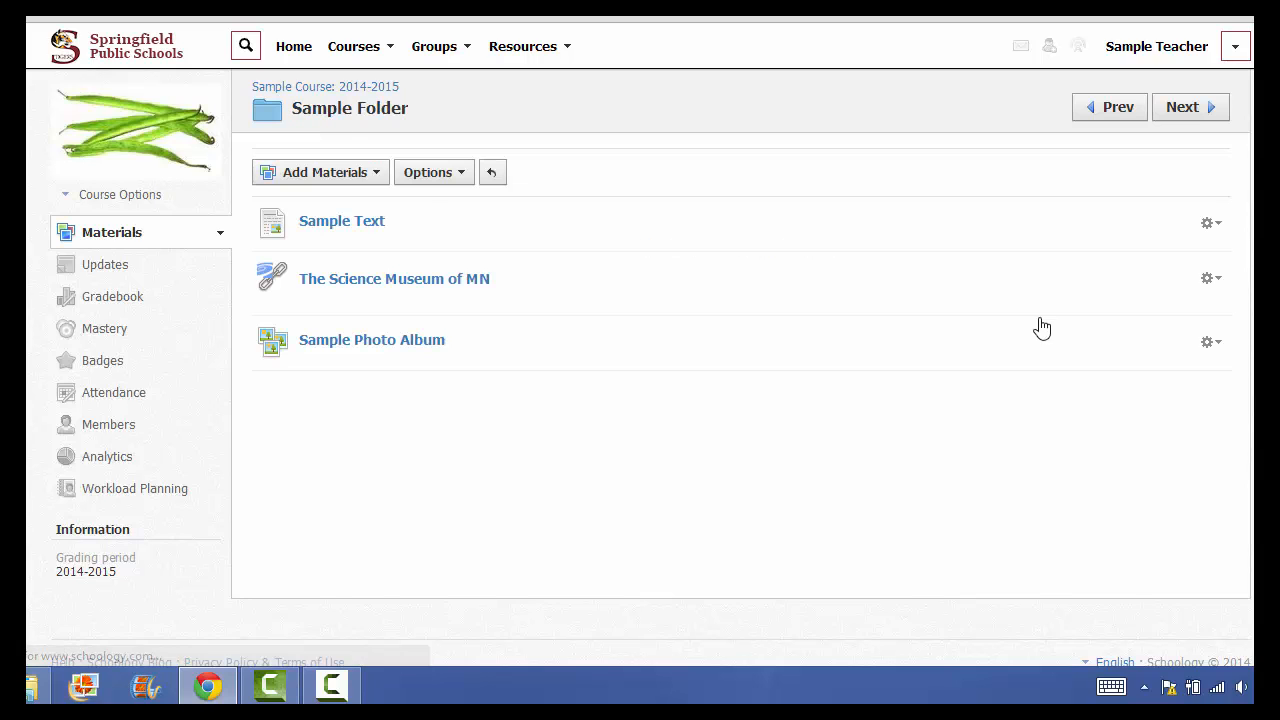
pyautogui.click(1220, 280)
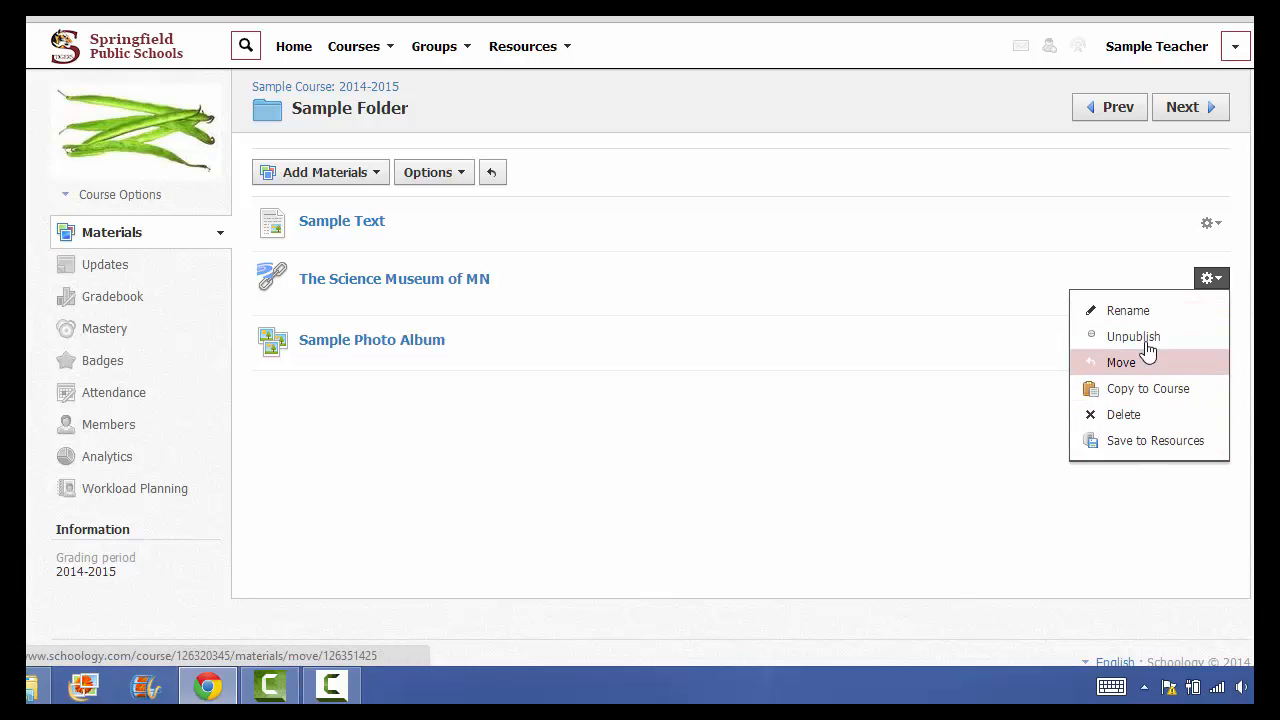
pyautogui.click(1211, 223)
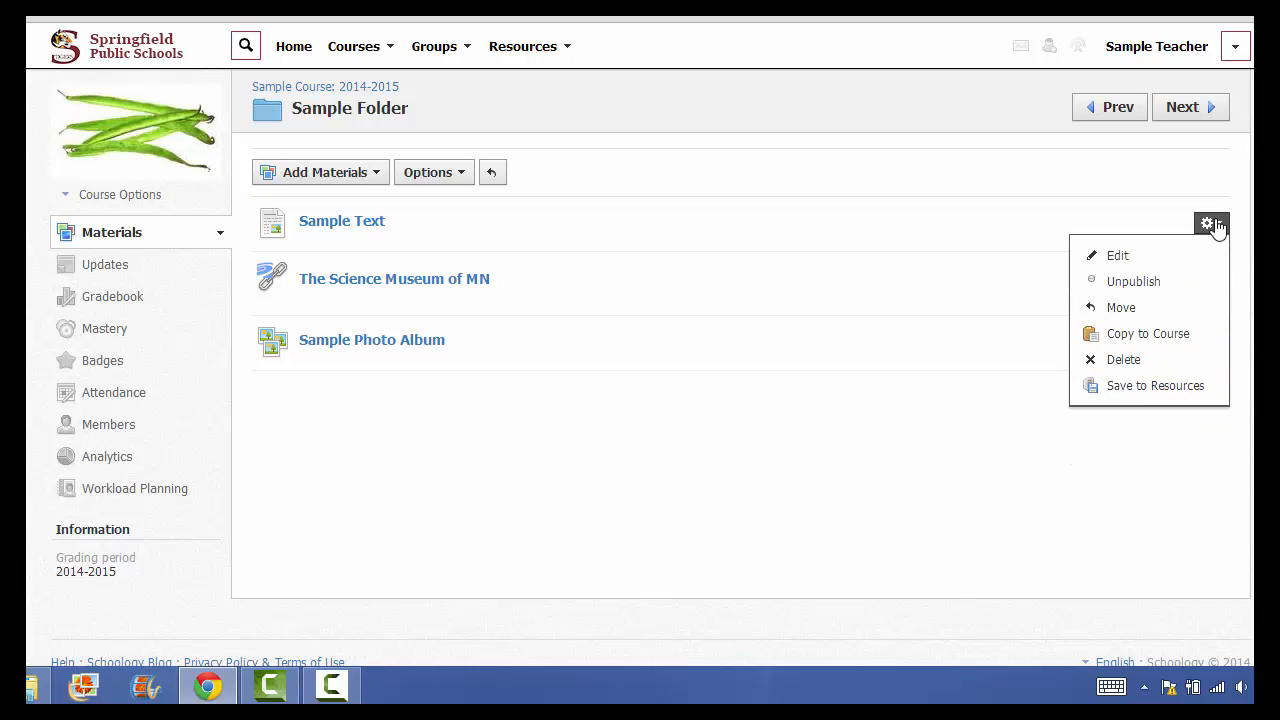
pyautogui.click(1007, 452)
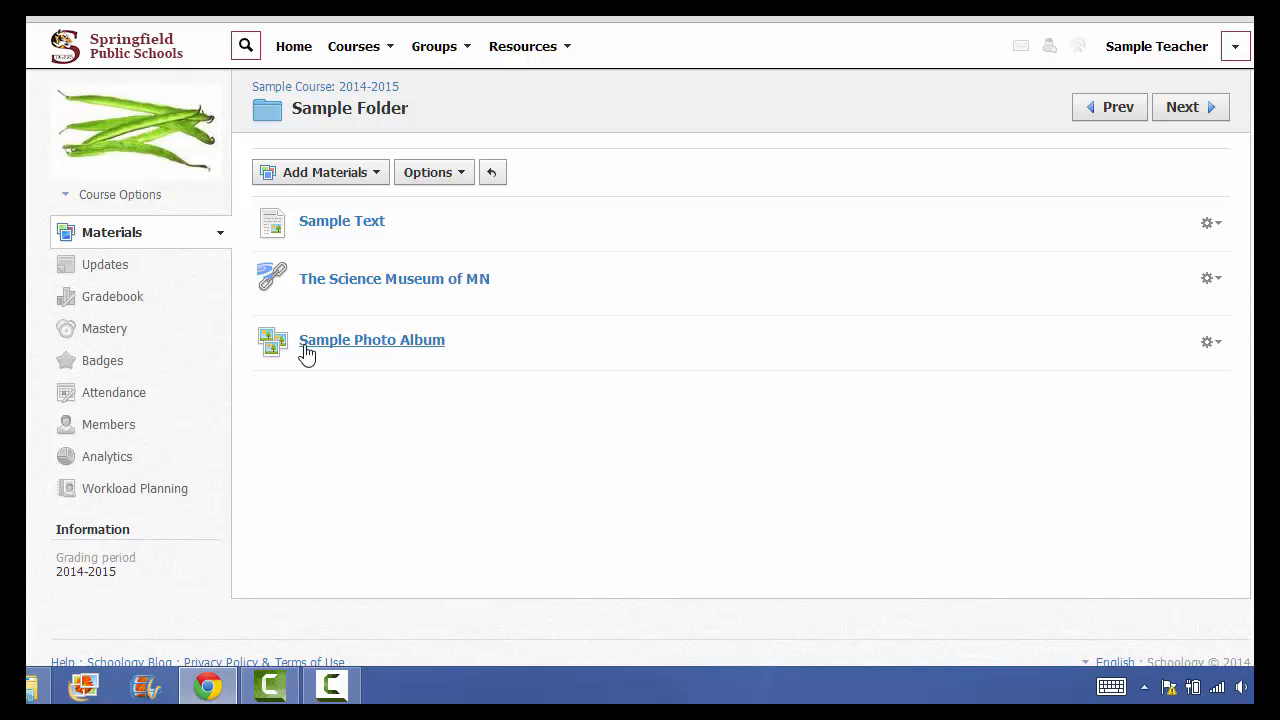
# - Reorder Sample Folder so Sample Photo Album sits directly above The Science Museum of MN, and view the options for inserting material between them
pyautogui.moveTo(267, 342); pyautogui.dragTo(276, 290)
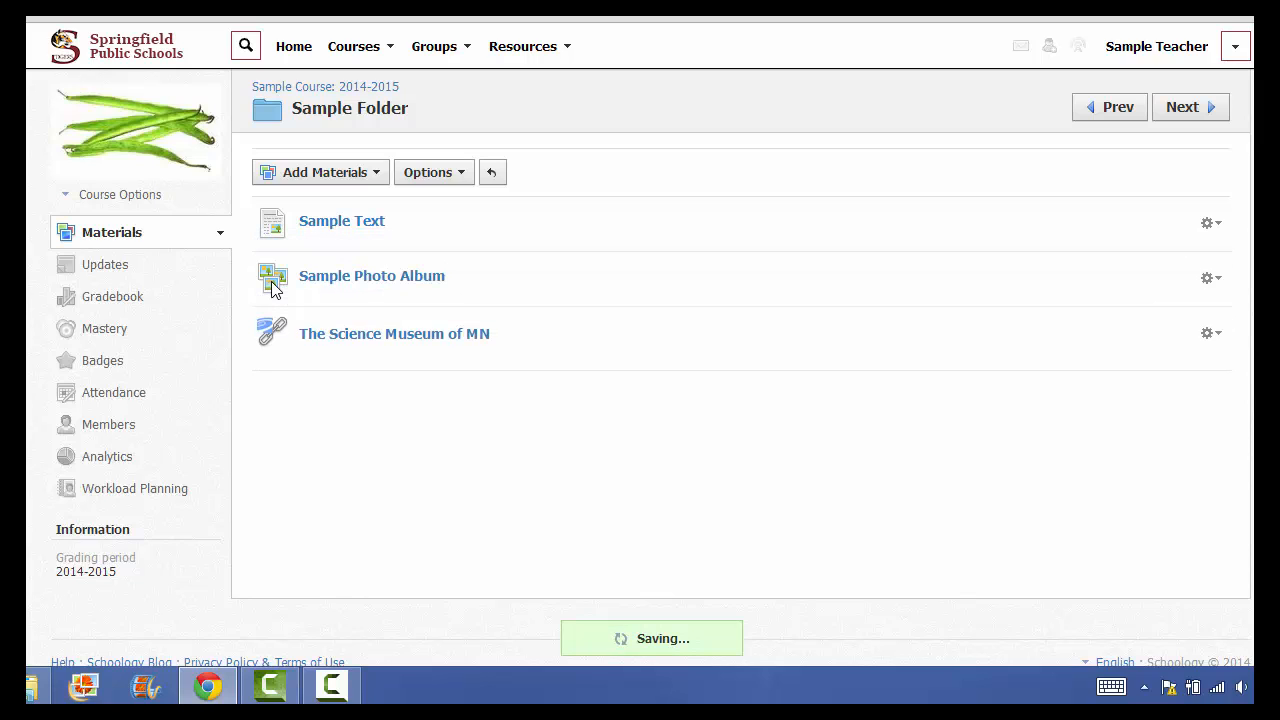
pyautogui.click(424, 312)
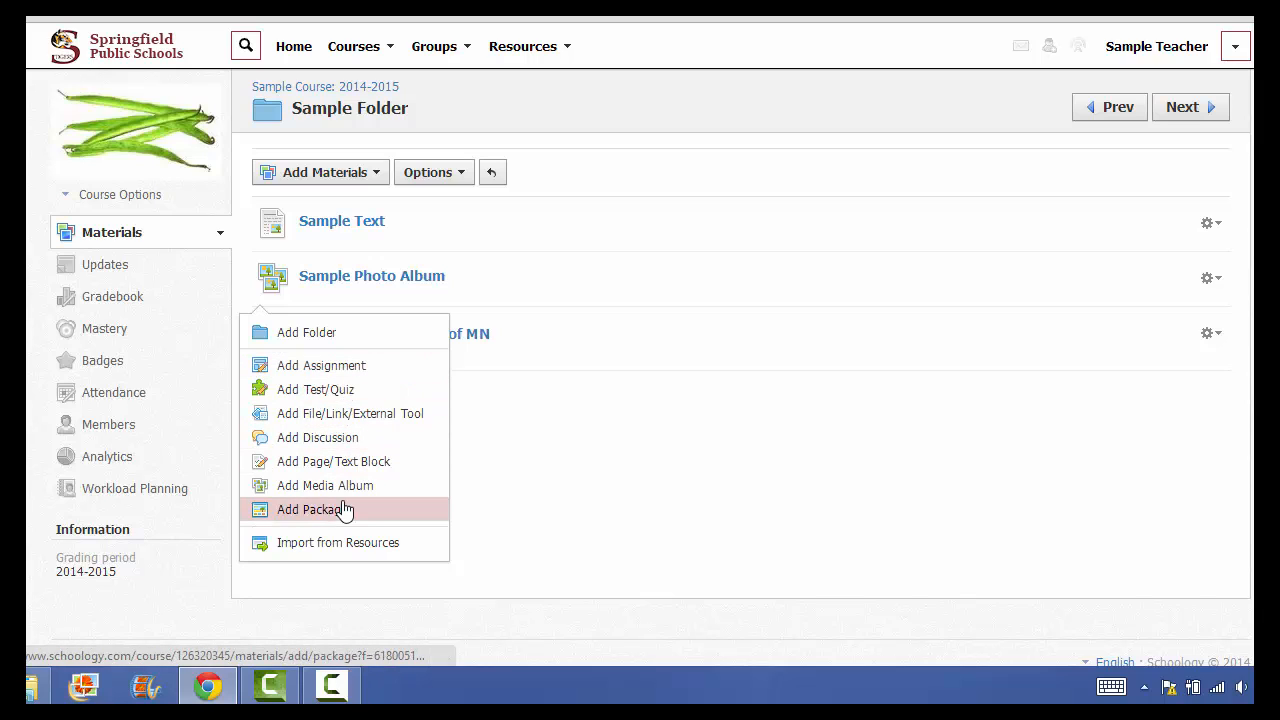
pyautogui.click(490, 500)
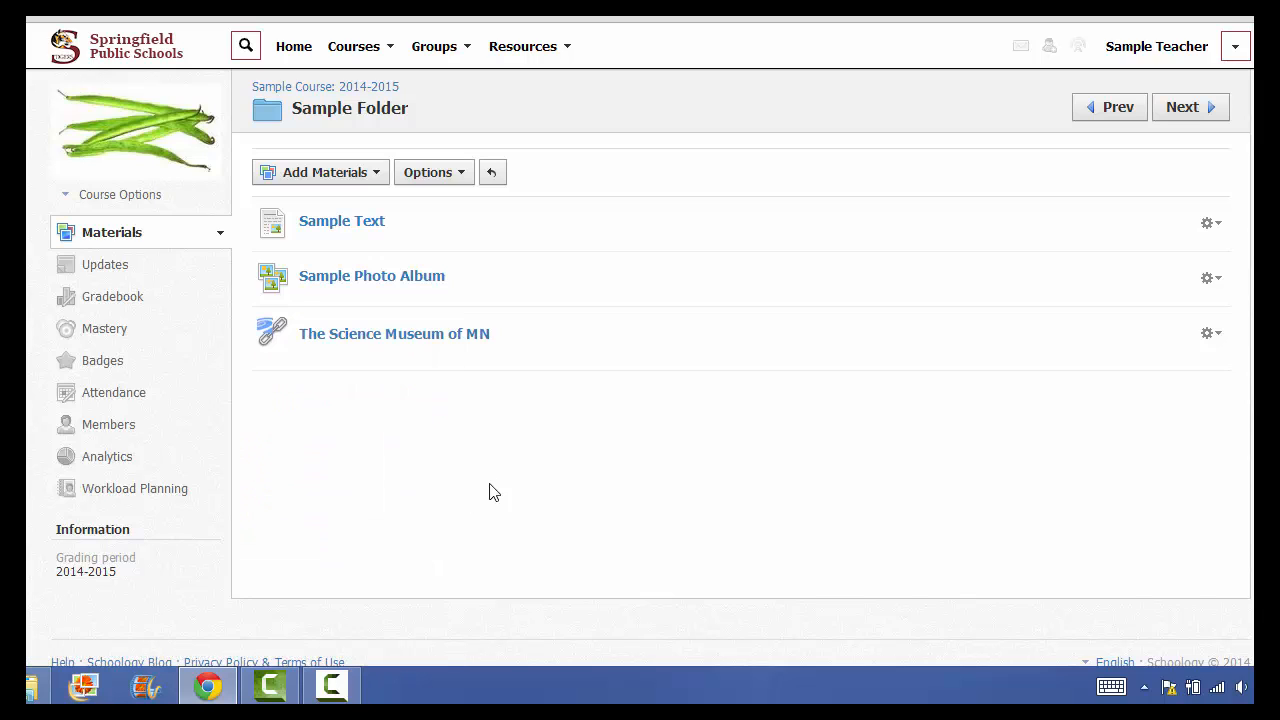
# - Go back to the course materials and examine the insertion options between Unit 5: Heredity and Sample Folder, and Sample Folder's management options
pyautogui.click(345, 88)
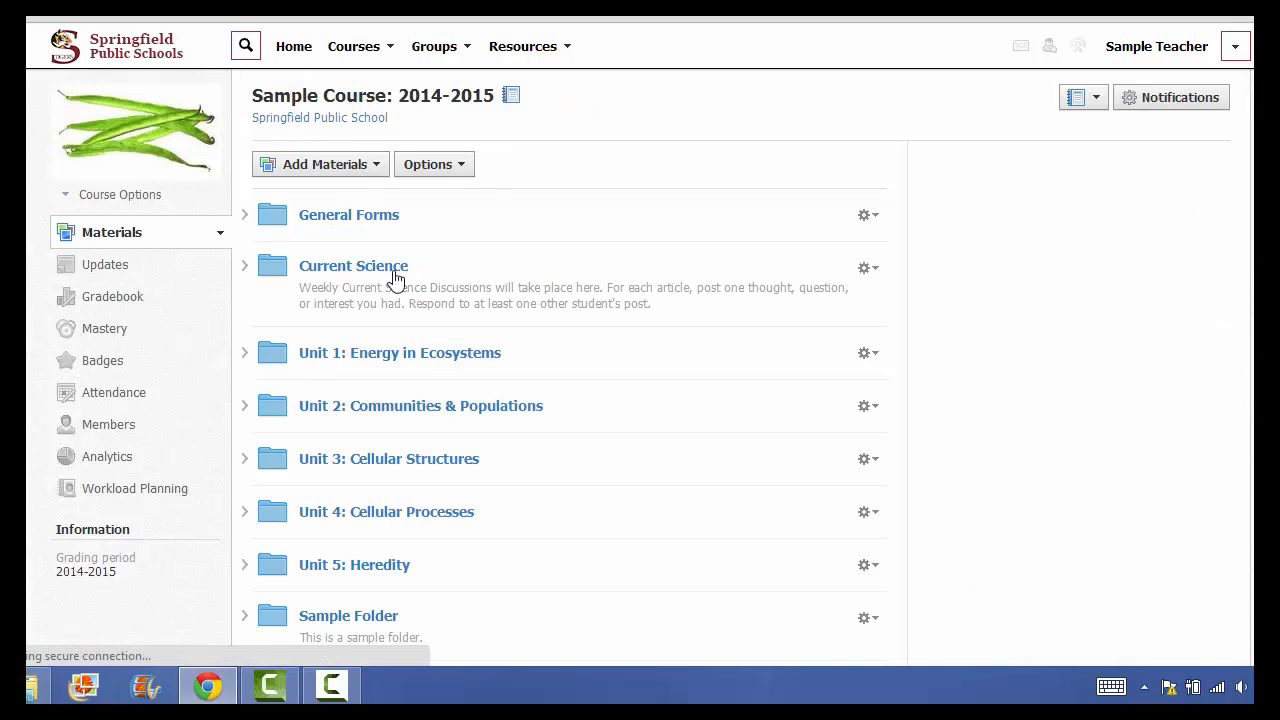
pyautogui.scroll(-2, 471, 457)
pyautogui.scroll(-2, 471, 457)
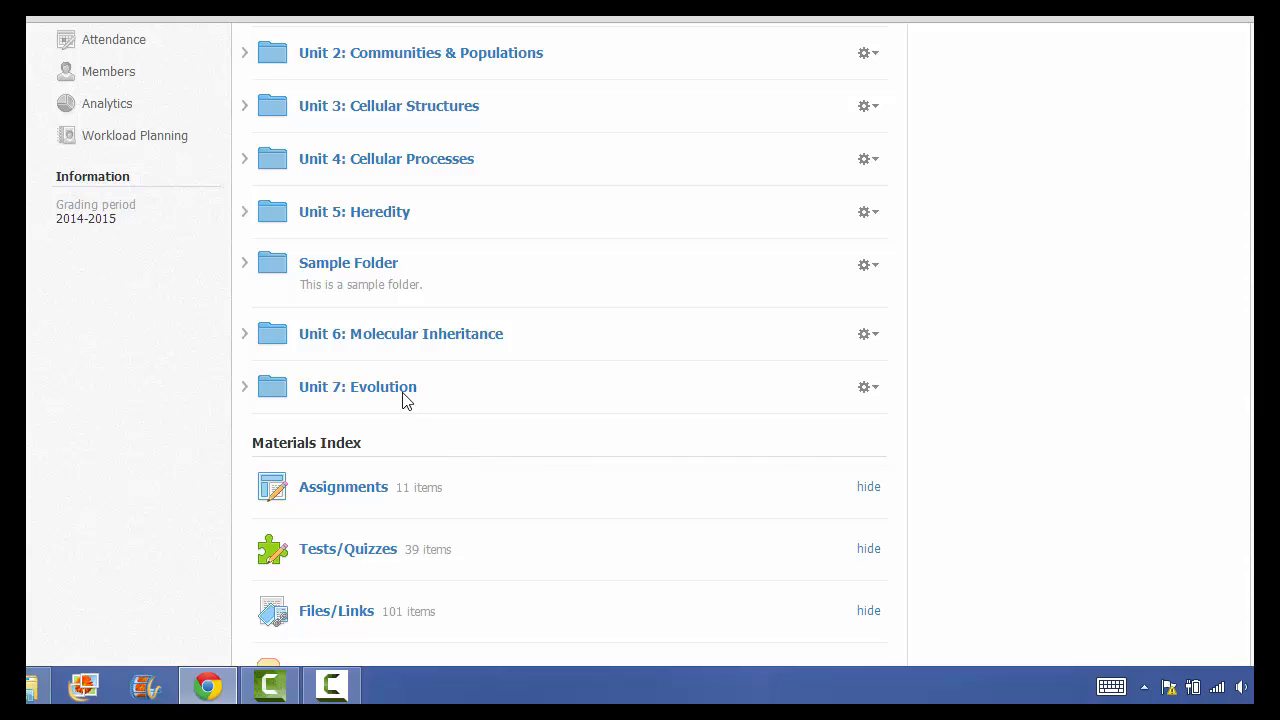
pyautogui.moveTo(368, 265); pyautogui.dragTo(432, 247)
pyautogui.click(432, 247)
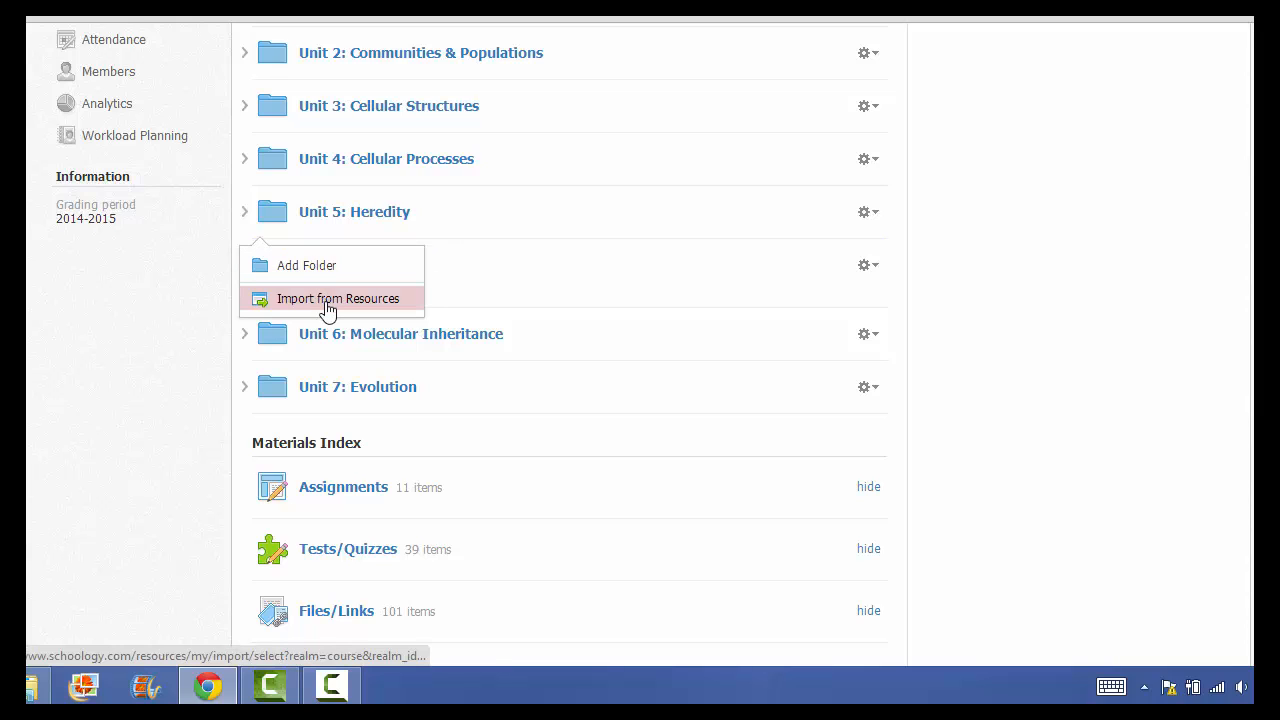
pyautogui.click(946, 276)
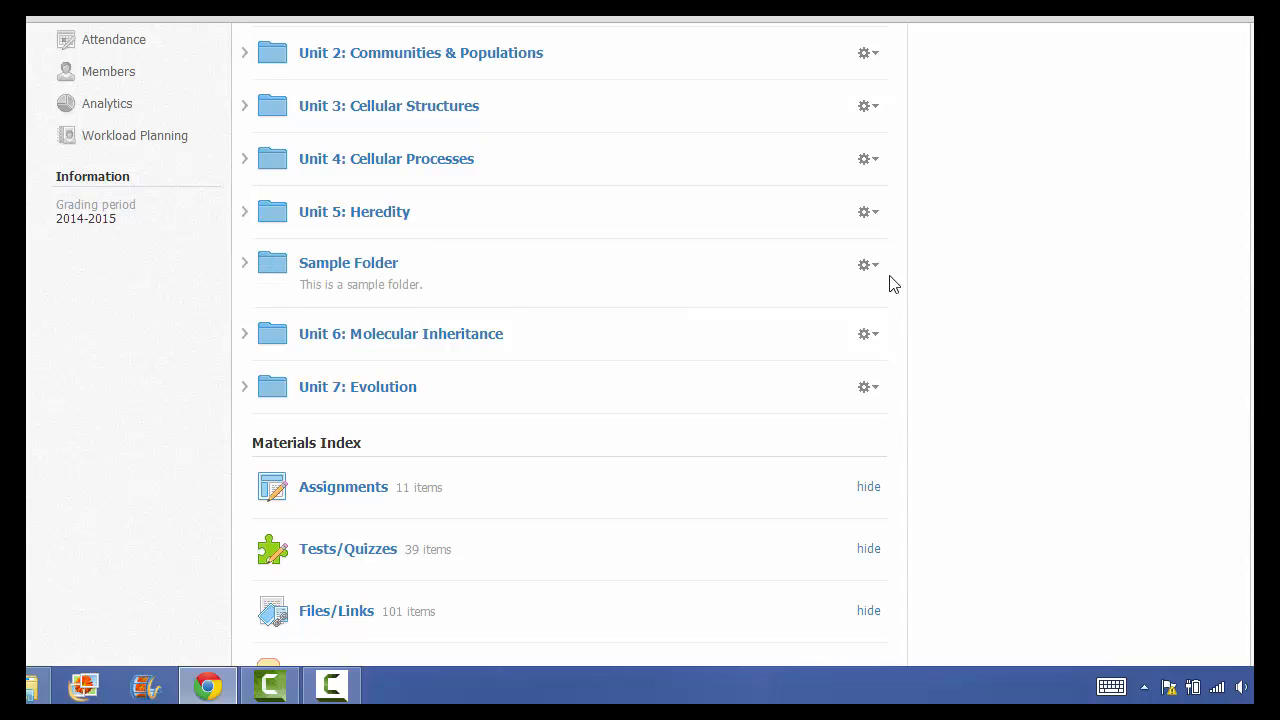
pyautogui.click(876, 270)
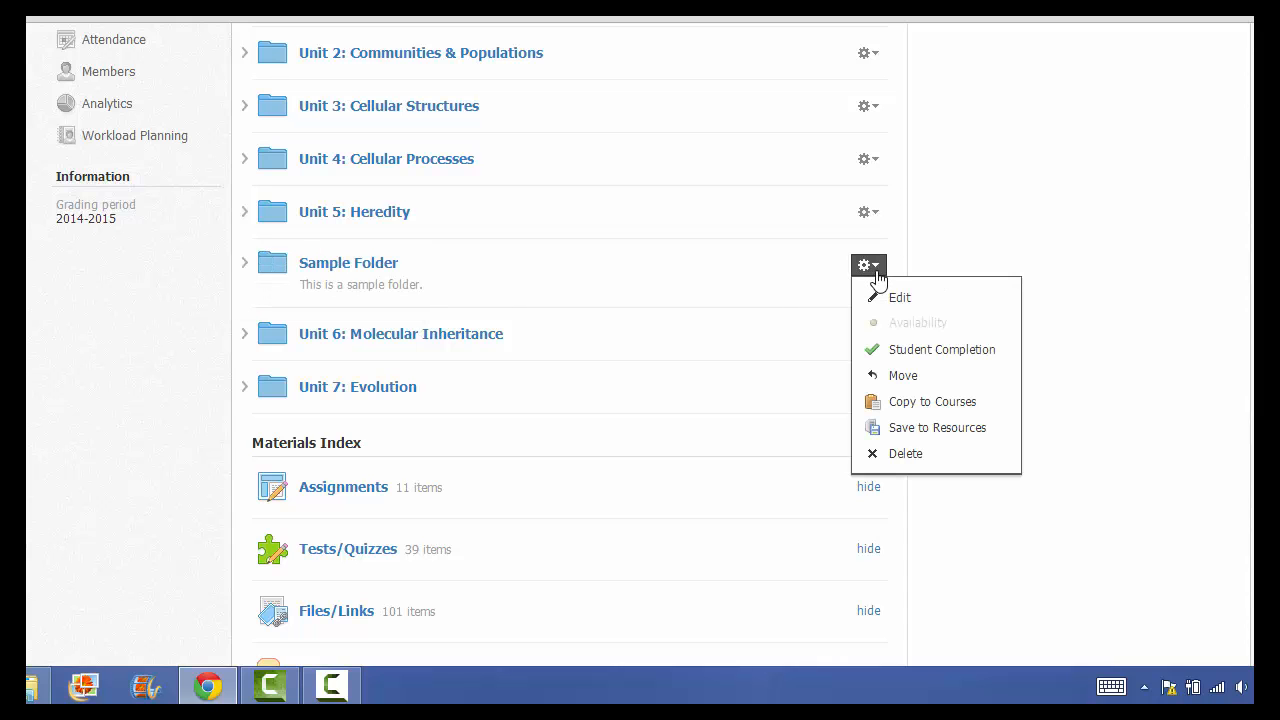
pyautogui.click(947, 248)
pyautogui.scroll(3, 945, 250)
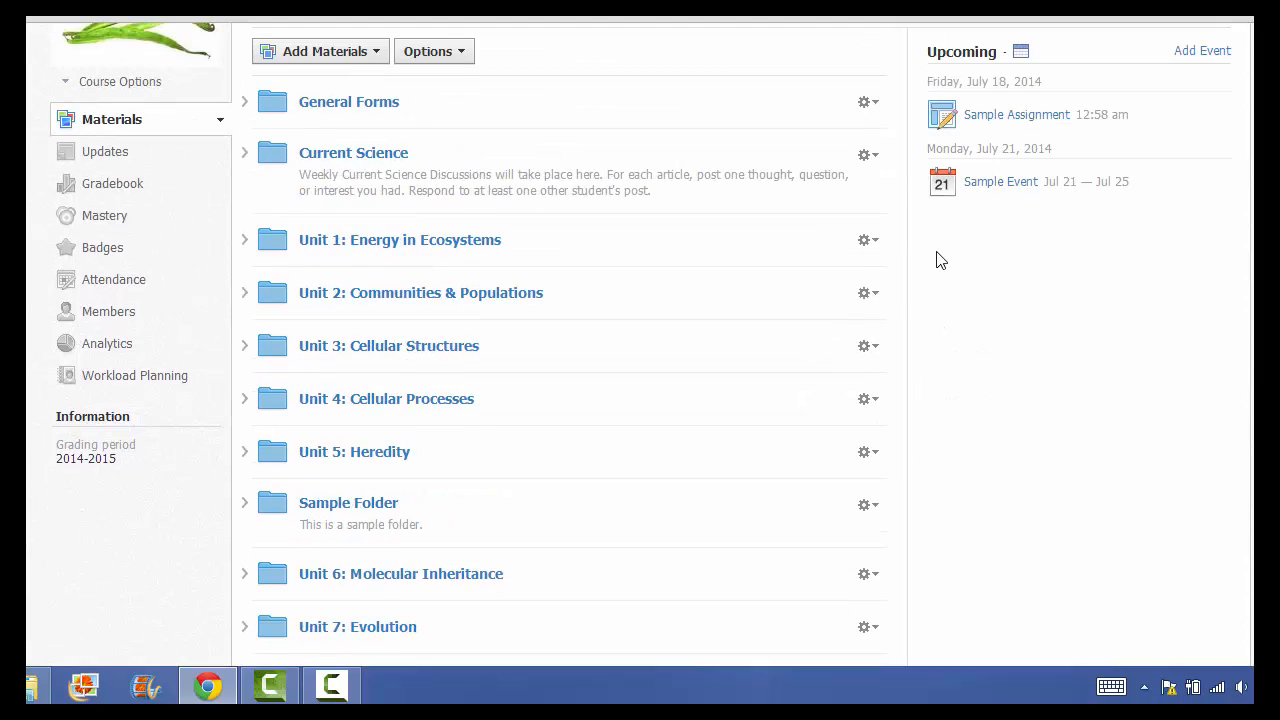
# - Open Sample Folder and bring up the choices for adding materials to it
pyautogui.click(347, 503)
pyautogui.click(360, 176)
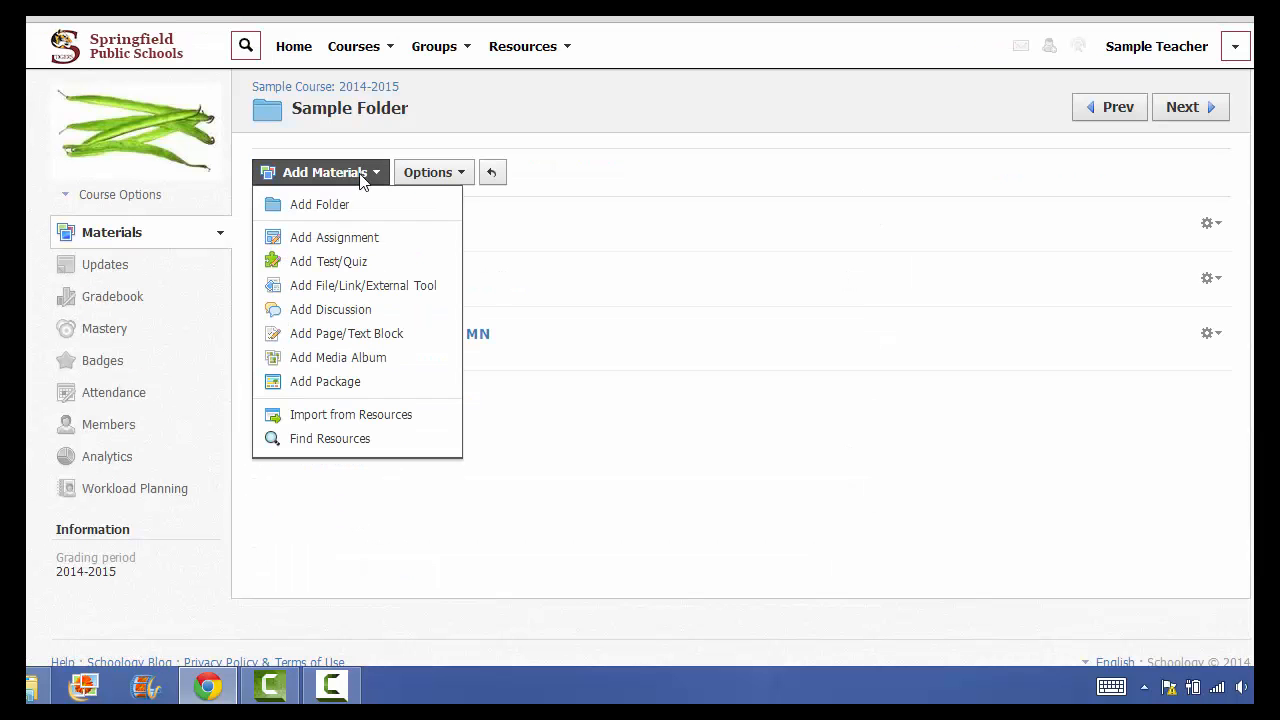